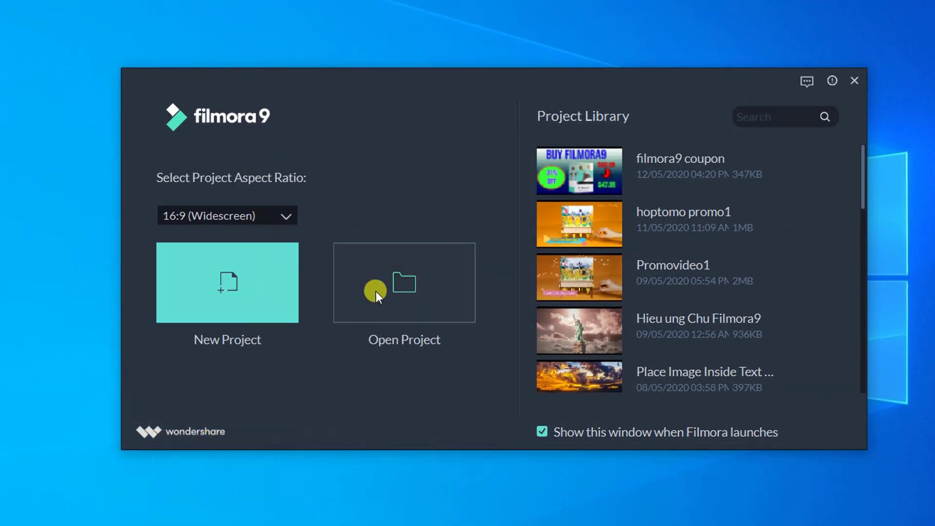
Scroll the Project Library to its oldest projects and list the aspect ratios 16:9, 1:1, 9:16, 4:3, 21:9.
scroll(703, 221, "down", 5)
scroll(701, 230, "down", 5)
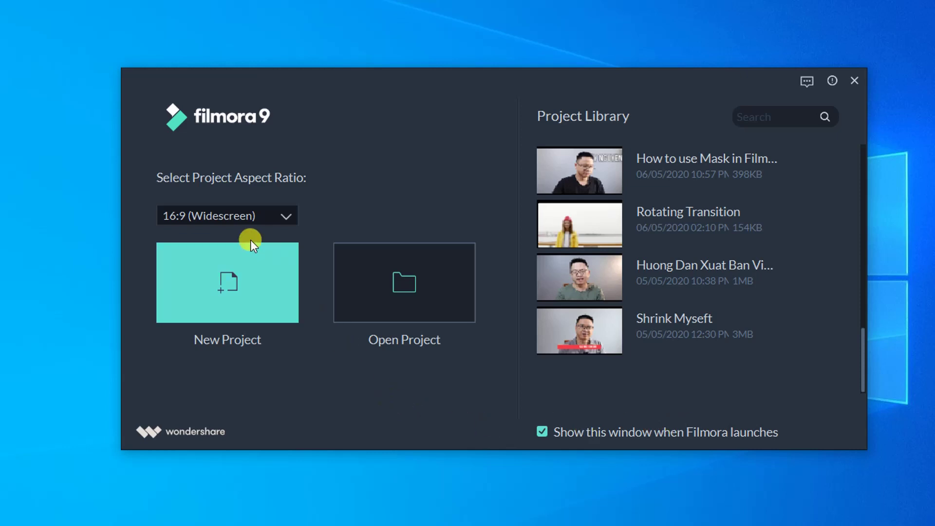
left_click(281, 213)
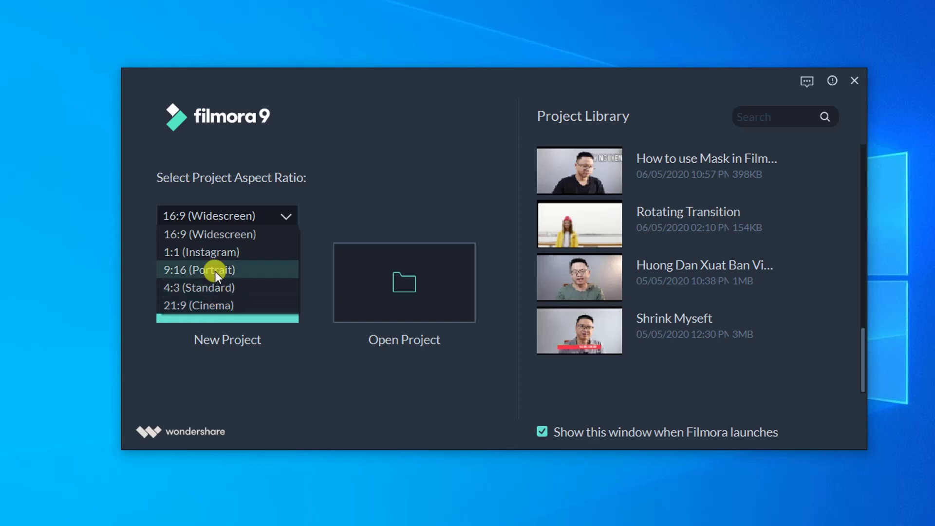
Start a new 16:9 project and set its settings to 1920 x 1080 at 24 fps.
left_click(227, 237)
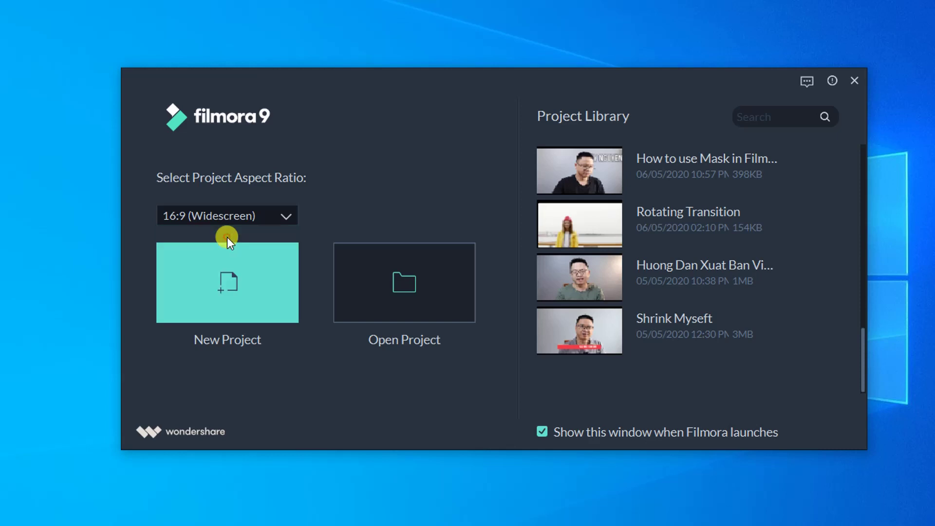
left_click(228, 280)
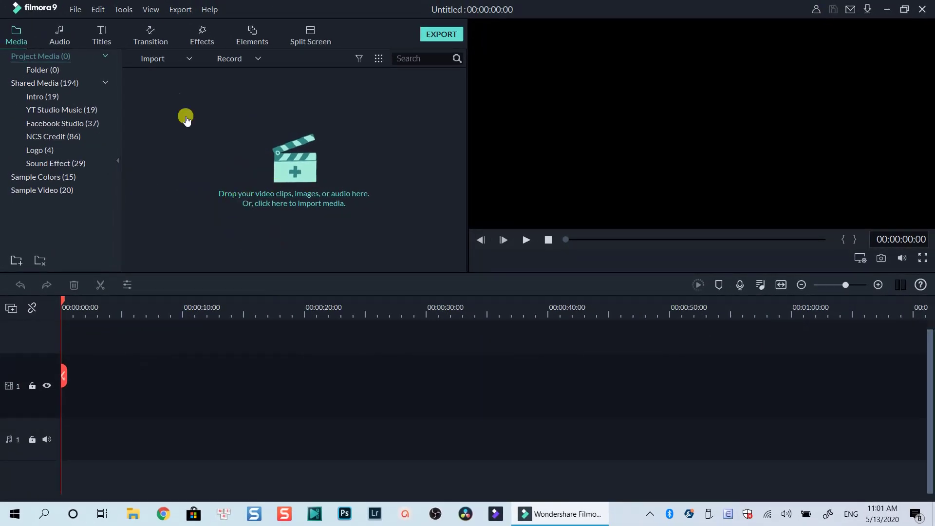
left_click(76, 10)
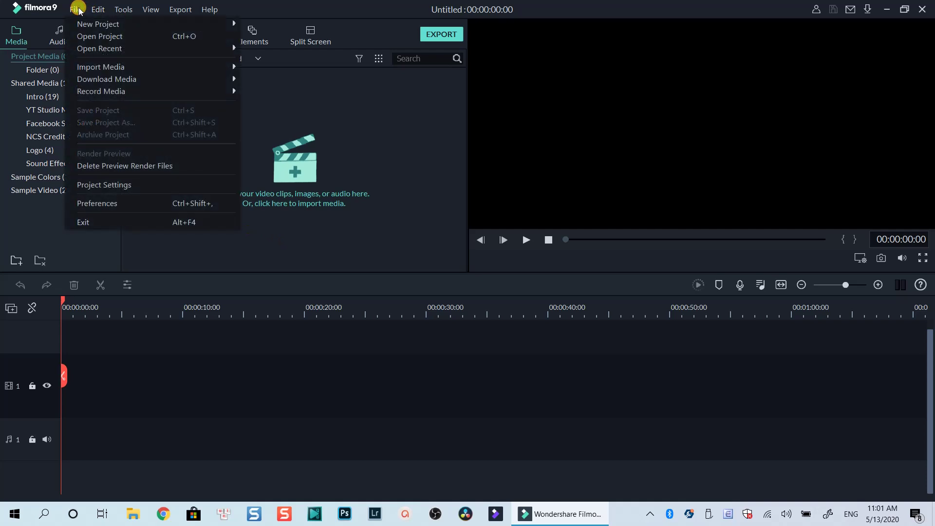
left_click(91, 184)
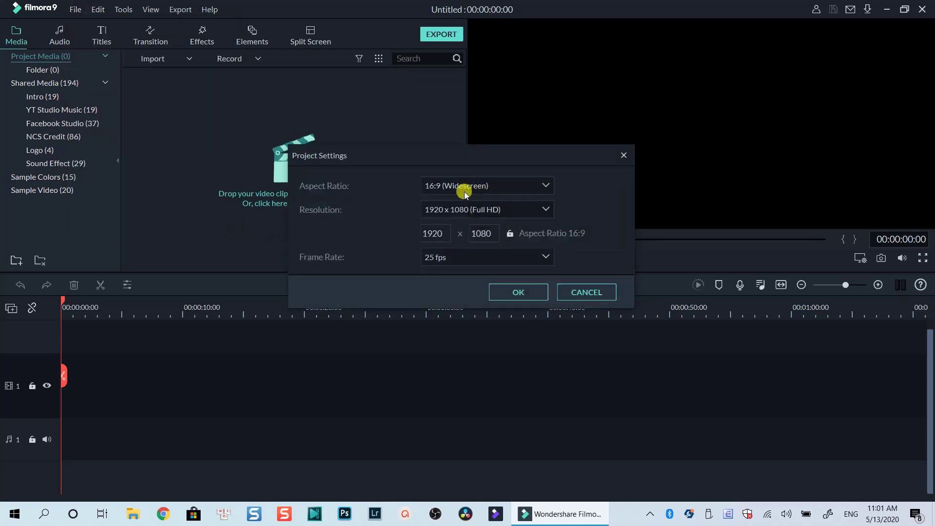
left_click(544, 210)
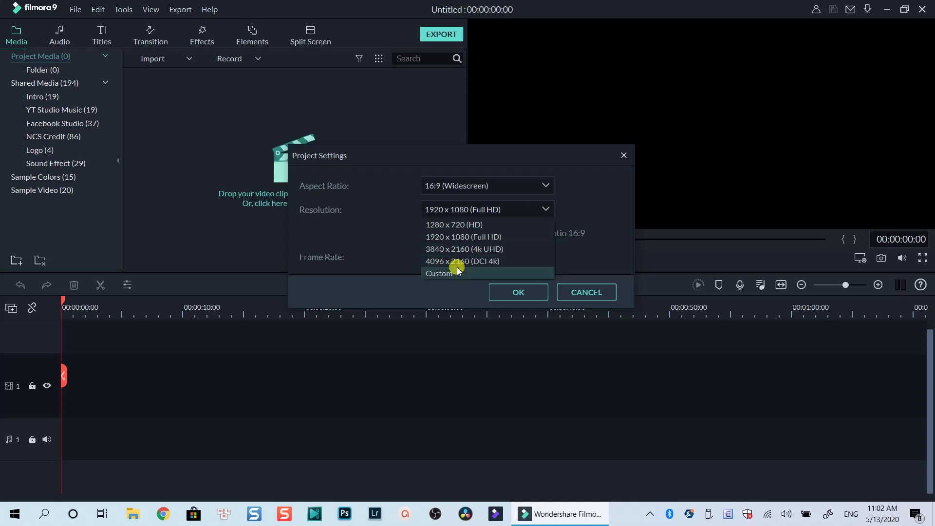
left_click(386, 208)
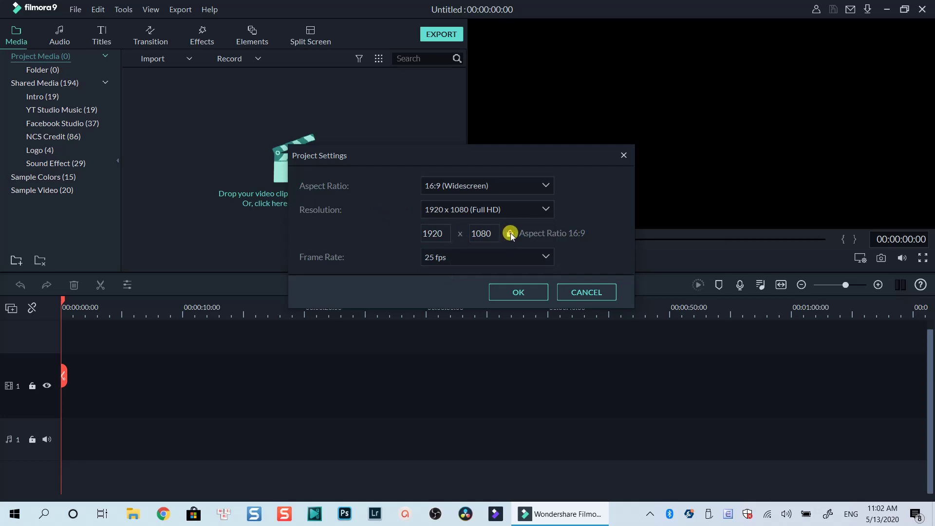
left_click(457, 257)
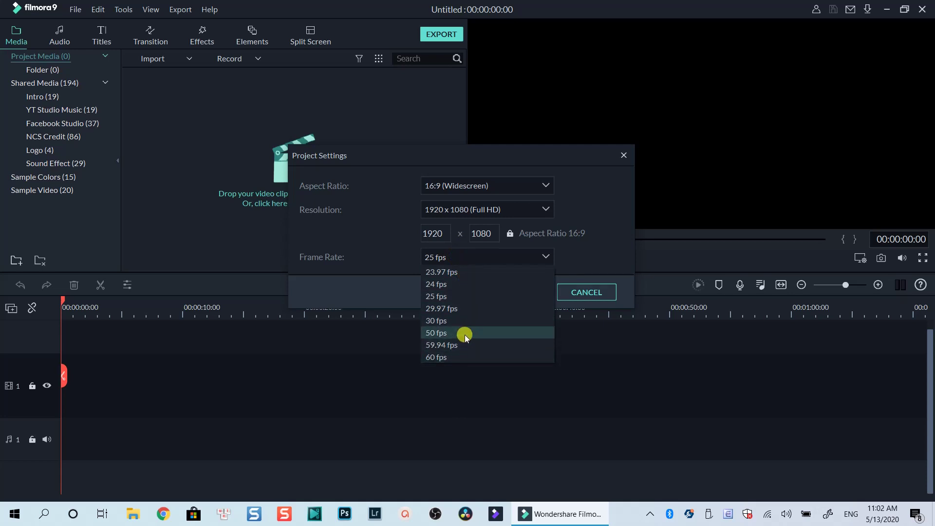
left_click(439, 284)
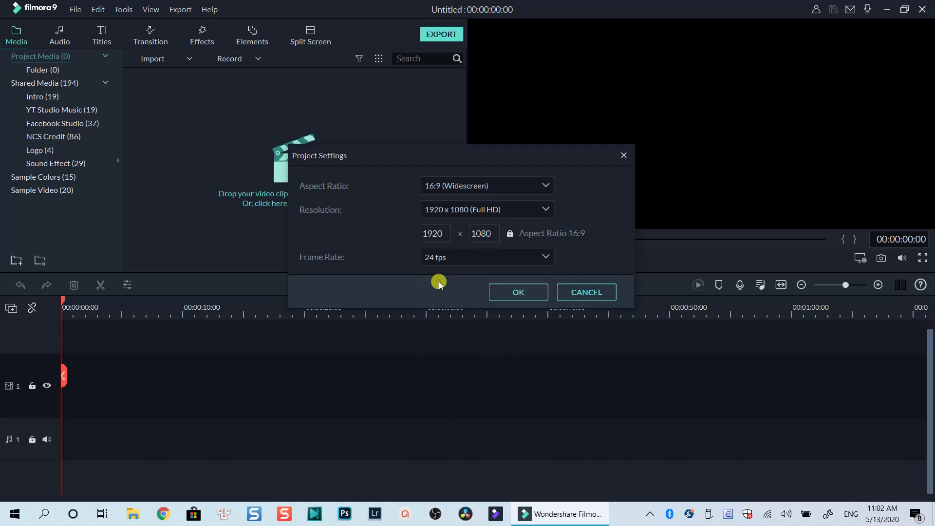
left_click(521, 292)
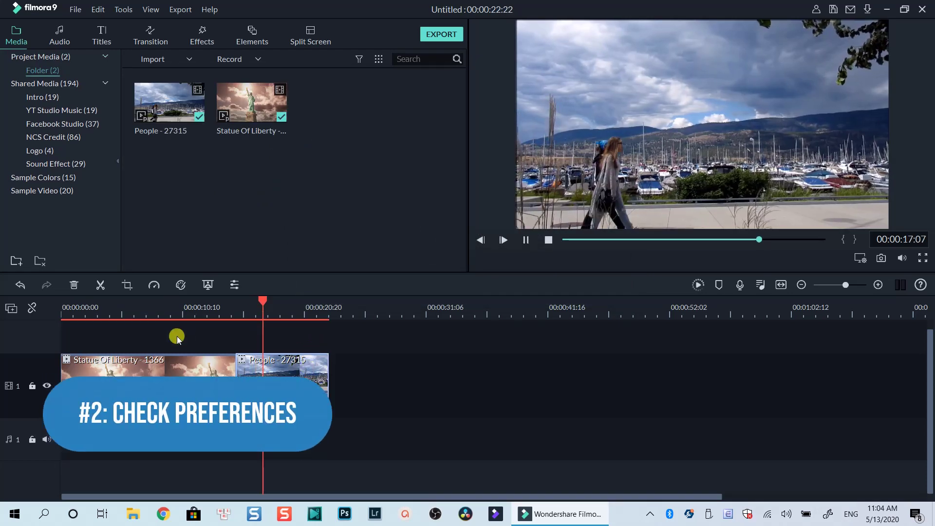
In Preferences, set the project backup folder to E:/Filmora Backup.
left_click(76, 10)
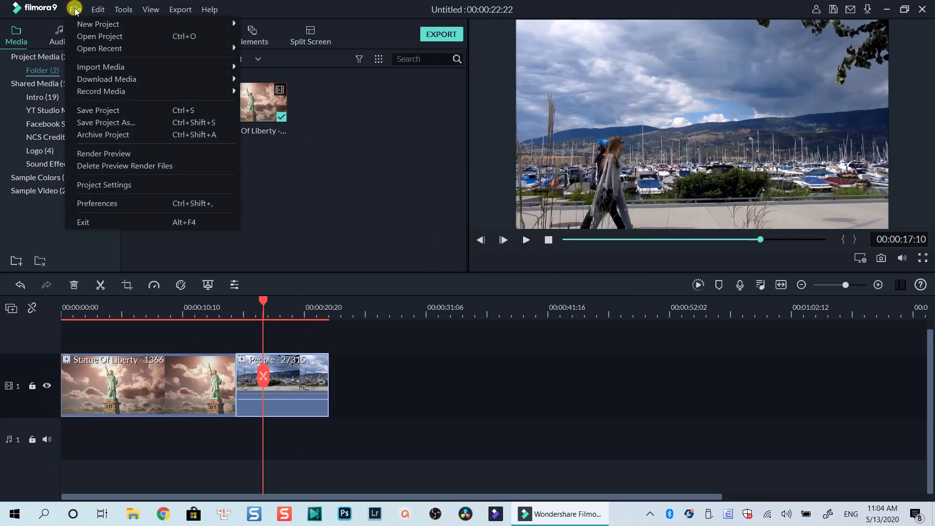
left_click(107, 205)
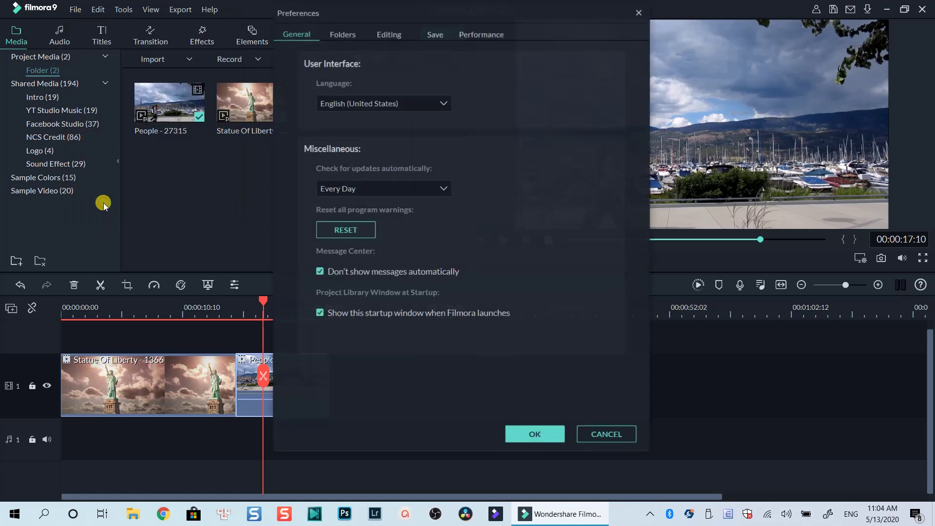
left_click(339, 34)
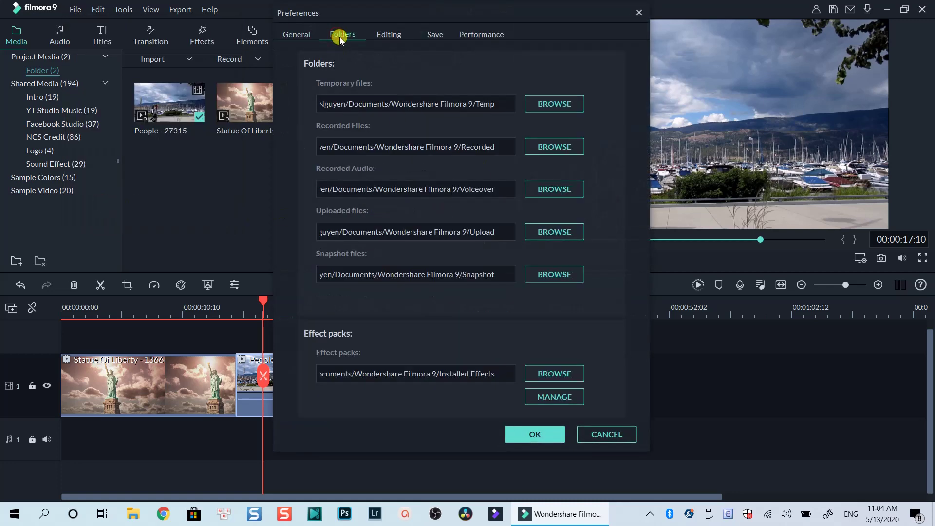
left_click(389, 35)
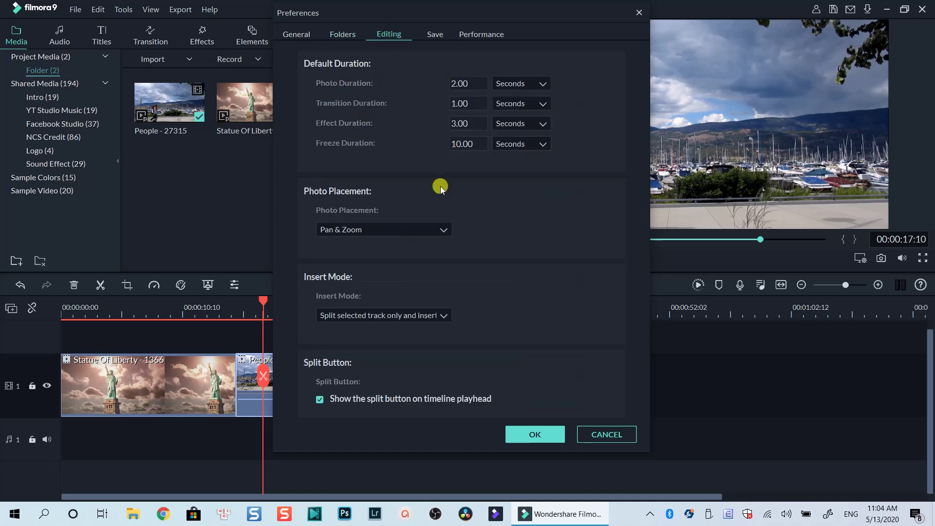
left_click(435, 34)
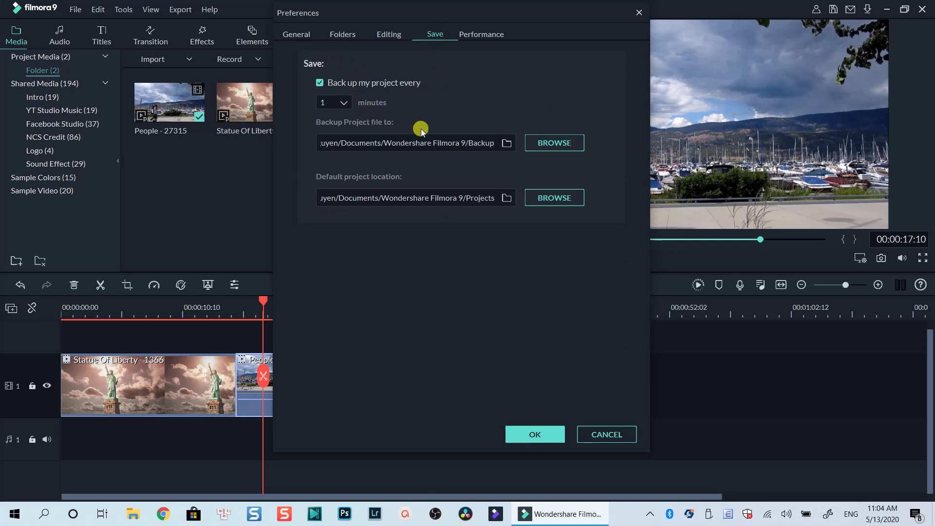
left_click(550, 142)
scroll(368, 175, "down", 1)
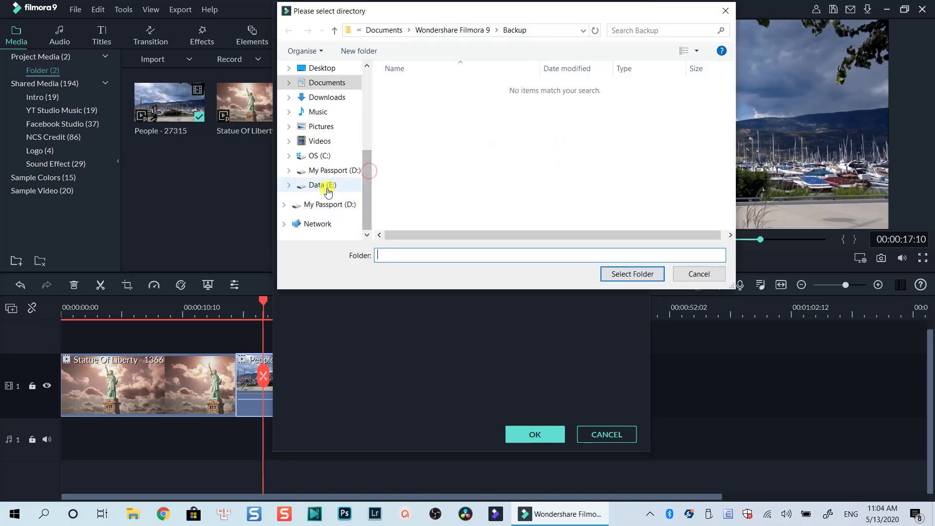
left_click(322, 185)
scroll(430, 184, "down", 1)
double_click(431, 184)
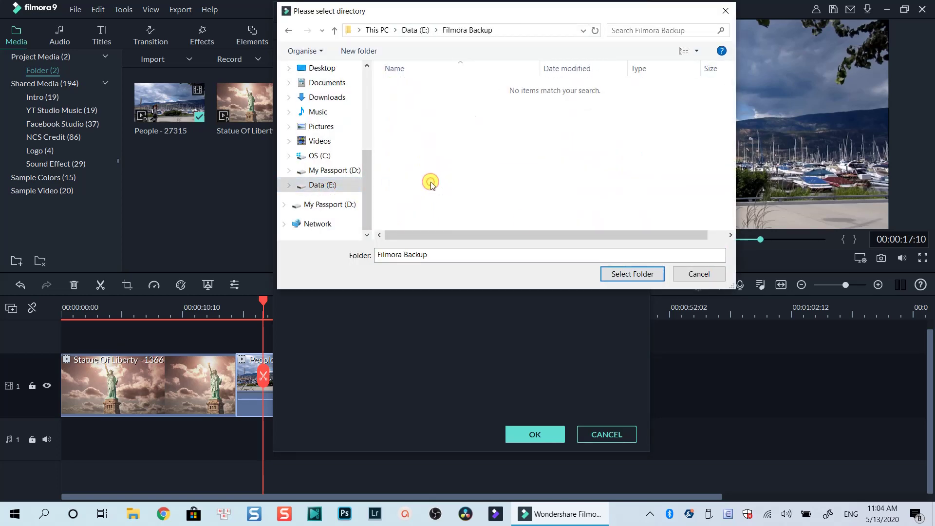
left_click(623, 273)
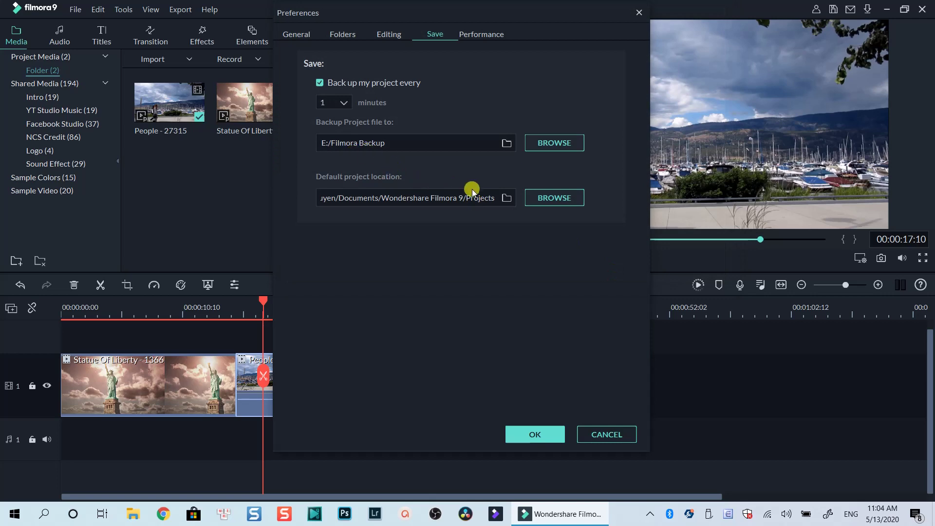
Set the default project location to E:/Filmora9.
left_click(540, 197)
scroll(370, 171, "down", 1)
left_click(321, 219)
scroll(409, 185, "down", 2)
double_click(422, 159)
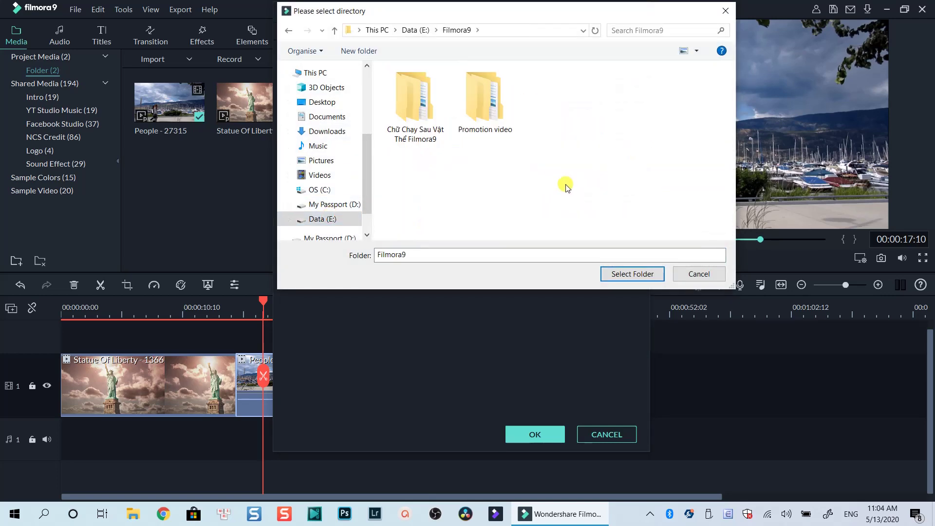
left_click(621, 272)
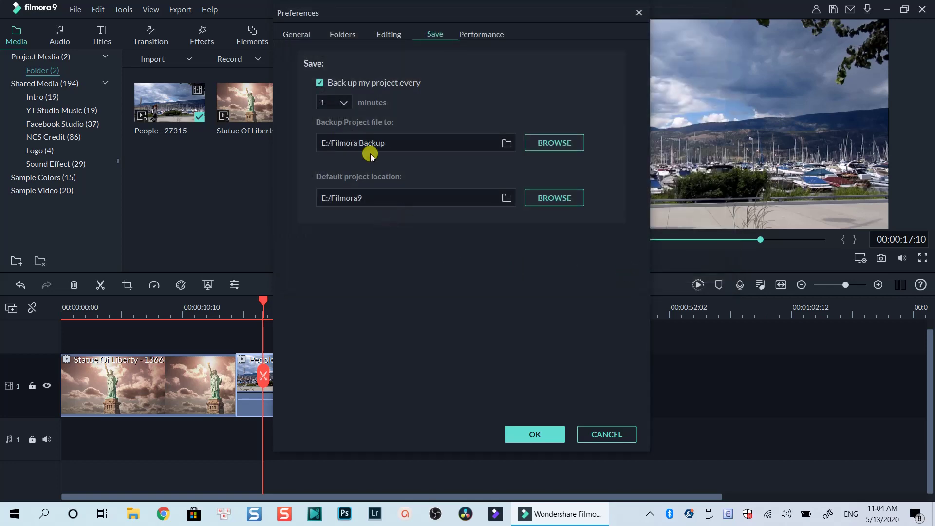
Enable hardware acceleration, clean render files, keep the 1280 x 720 proxy threshold, and apply.
left_click(480, 33)
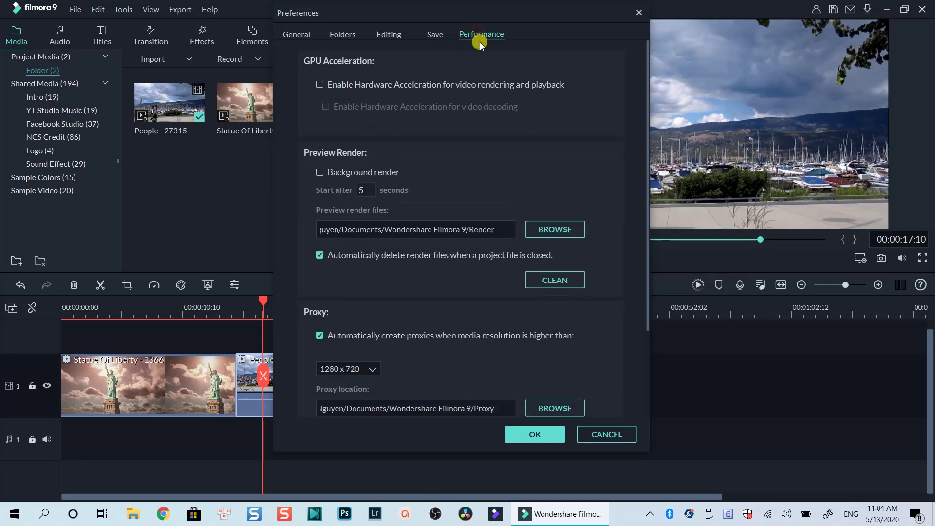
left_click(320, 85)
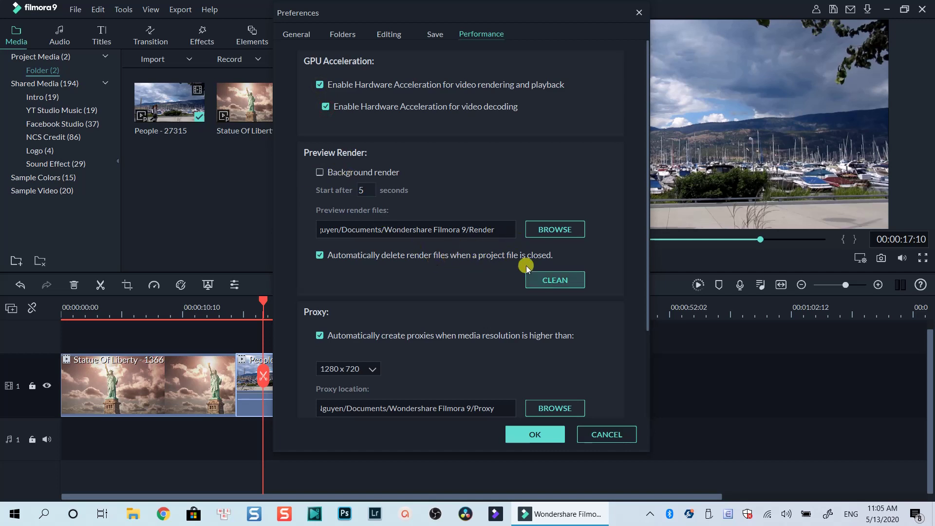
left_click(554, 279)
left_click(516, 234)
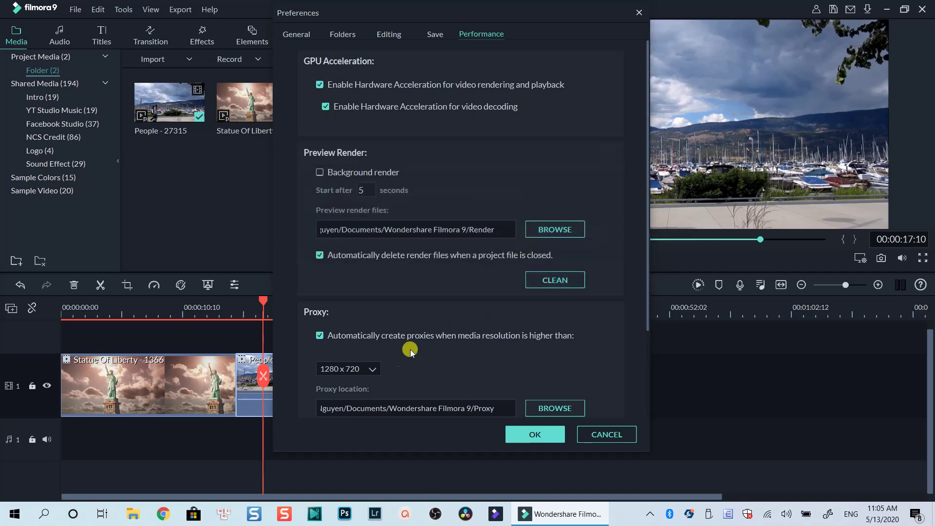
left_click(372, 368)
left_click(336, 378)
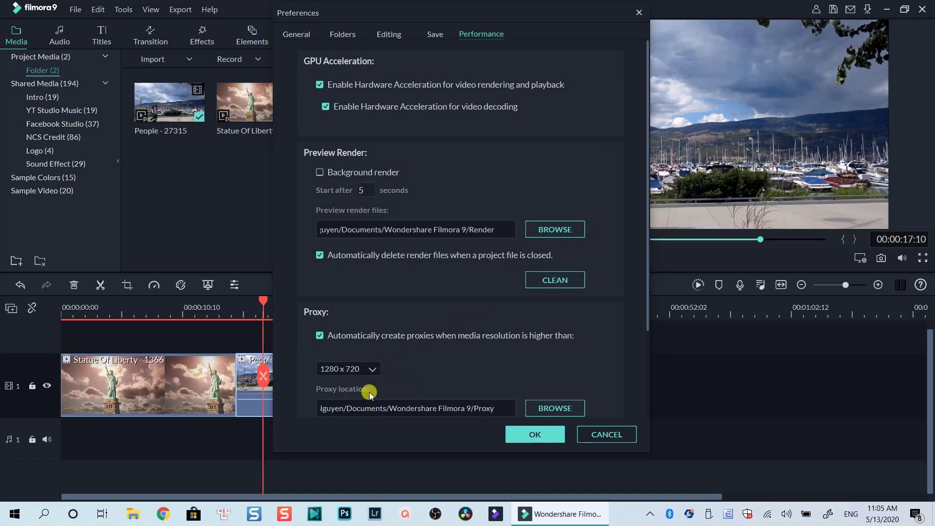
left_click(535, 435)
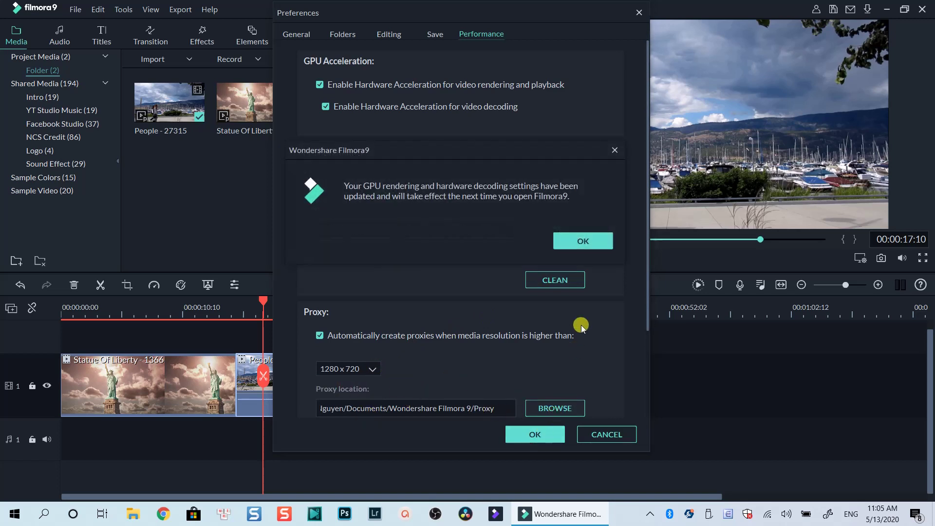
left_click(597, 246)
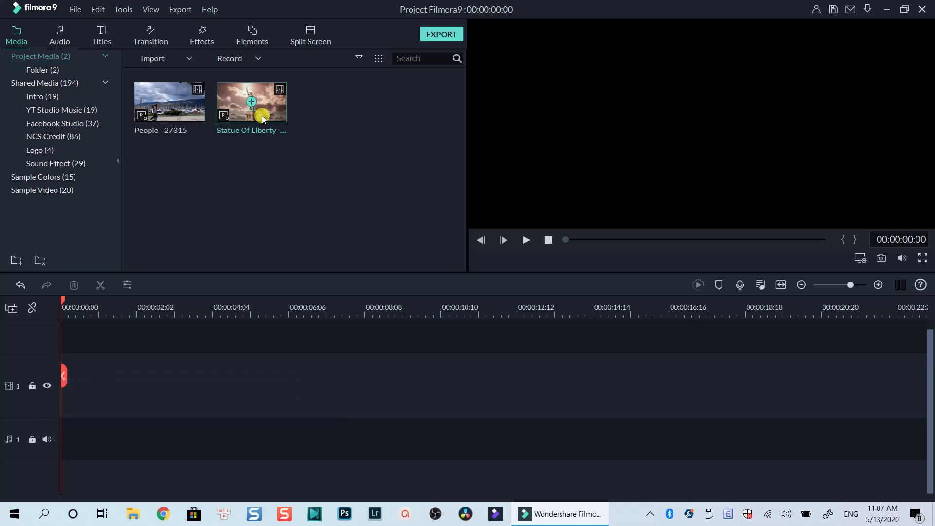
Trim the Statue Of Liberty clip to about 3 seconds and place it on track 1, keeping 1920 x 1080 24fps.
double_click(262, 116)
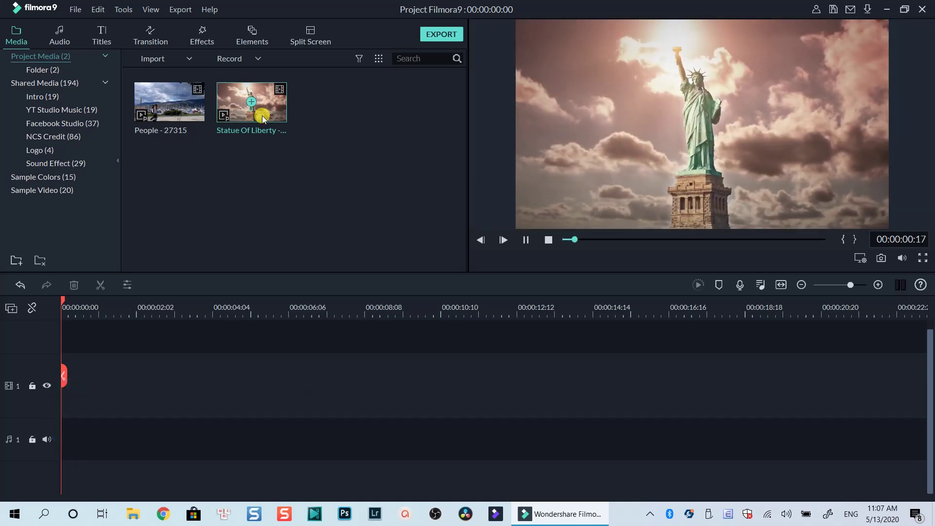
key("space")
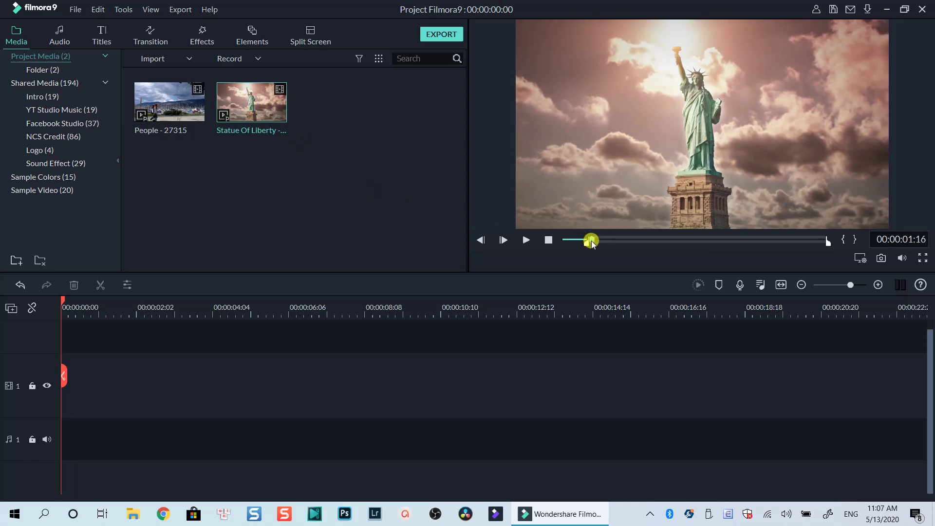
key("space")
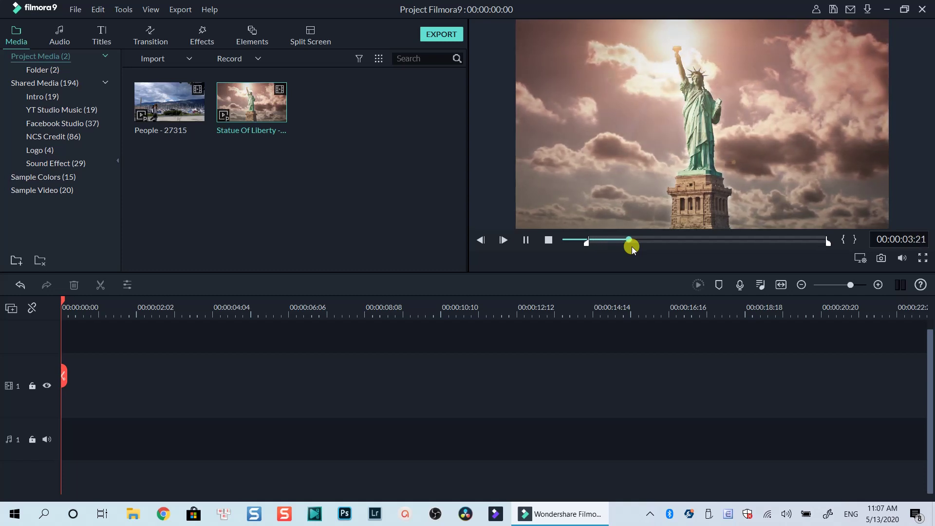
key("o")
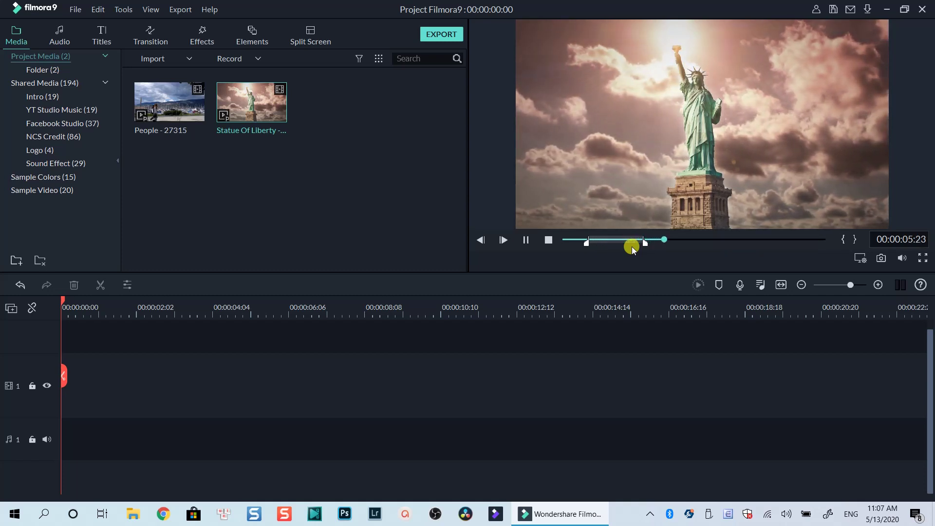
key("space")
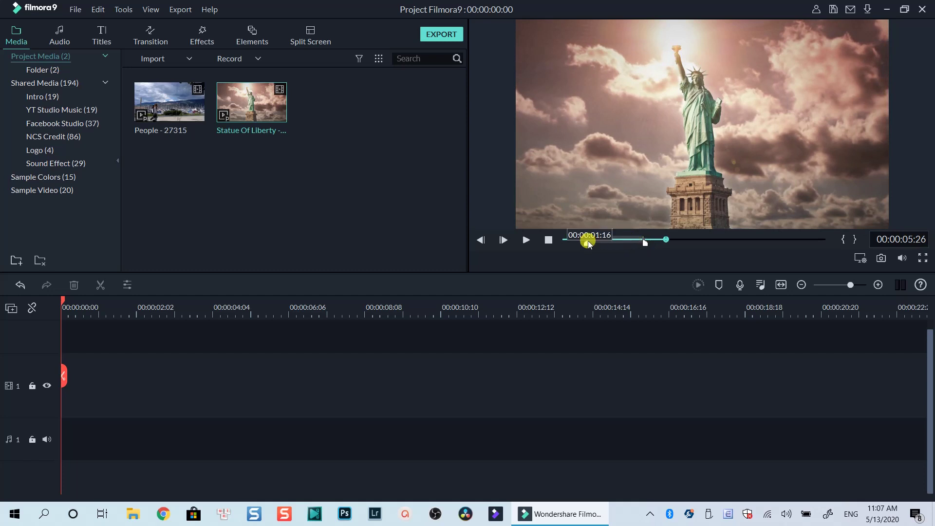
mouse_move(647, 245)
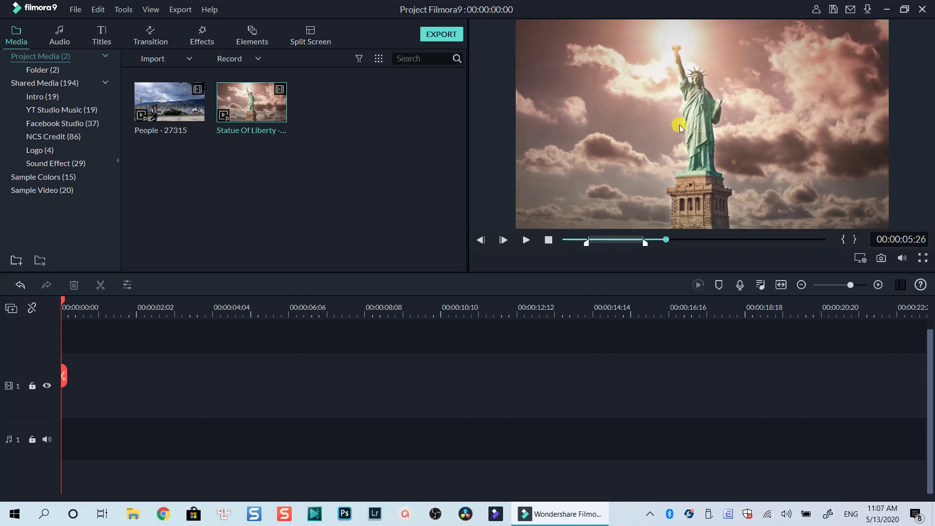
left_click_drag(681, 126, 67, 386)
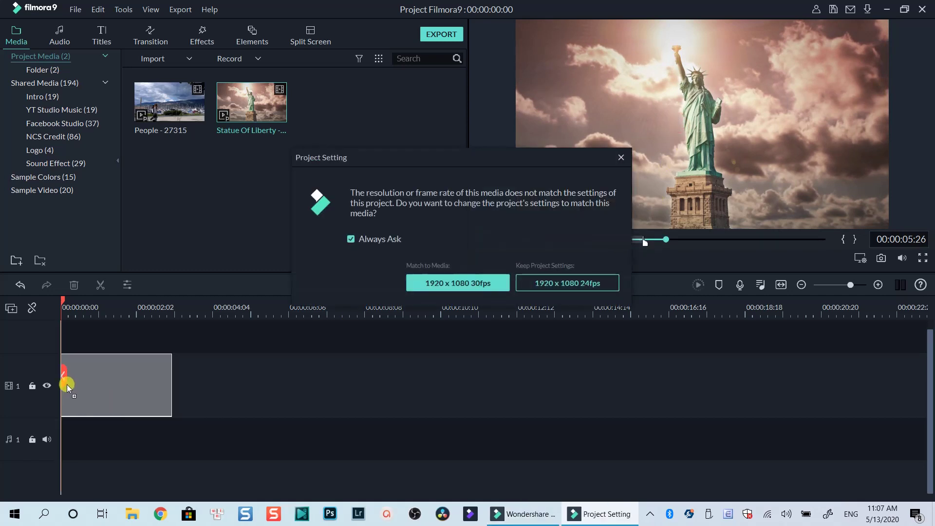
left_click(560, 284)
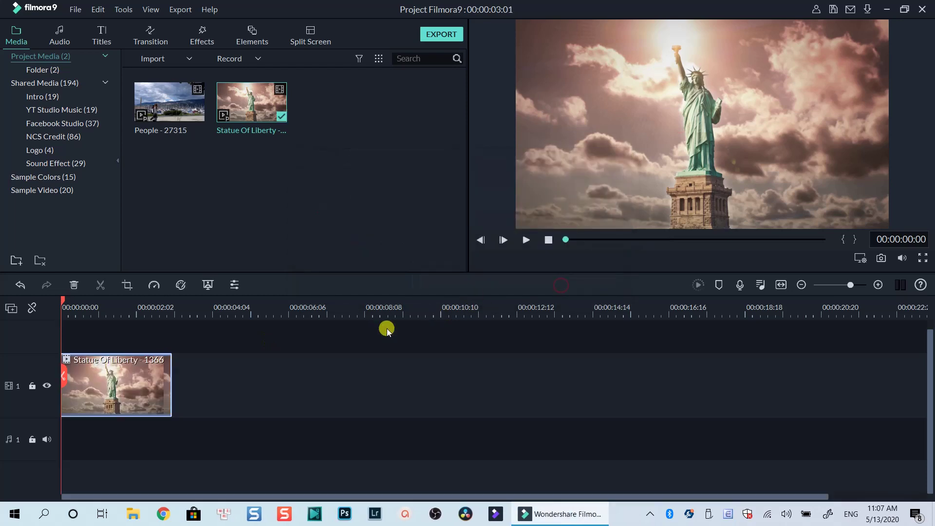
Append the People clip after the Statue of Liberty clip and fit both clips to the timeline width.
left_click(201, 113)
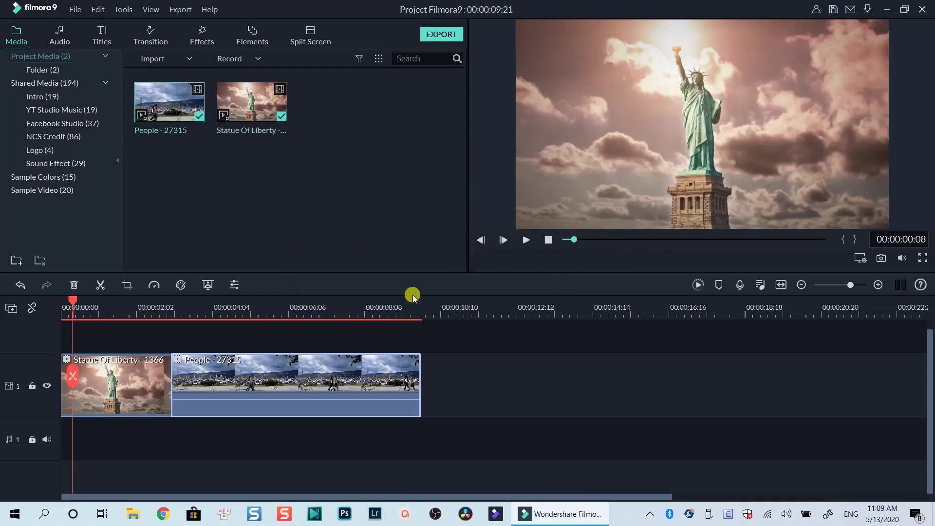
scroll(231, 311, "up", 3)
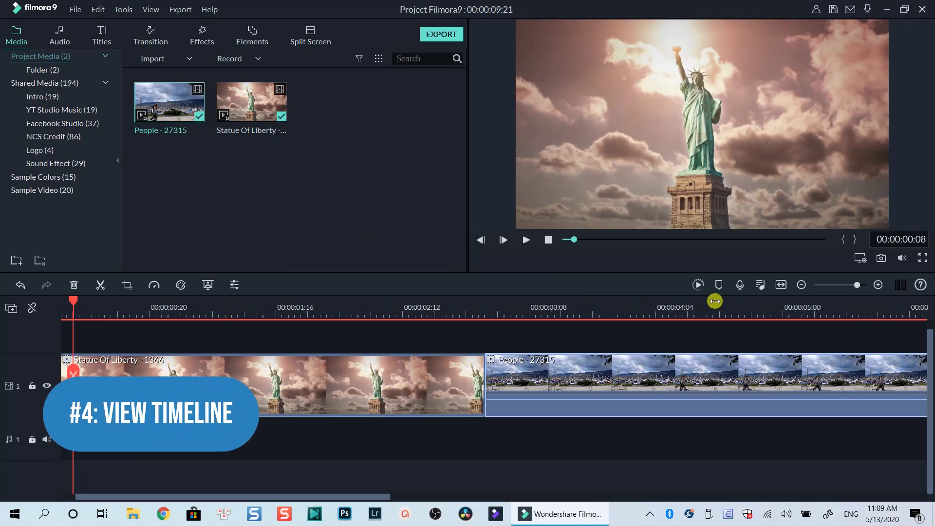
left_click_drag(332, 314, 797, 312)
left_click_drag(379, 319, 659, 315)
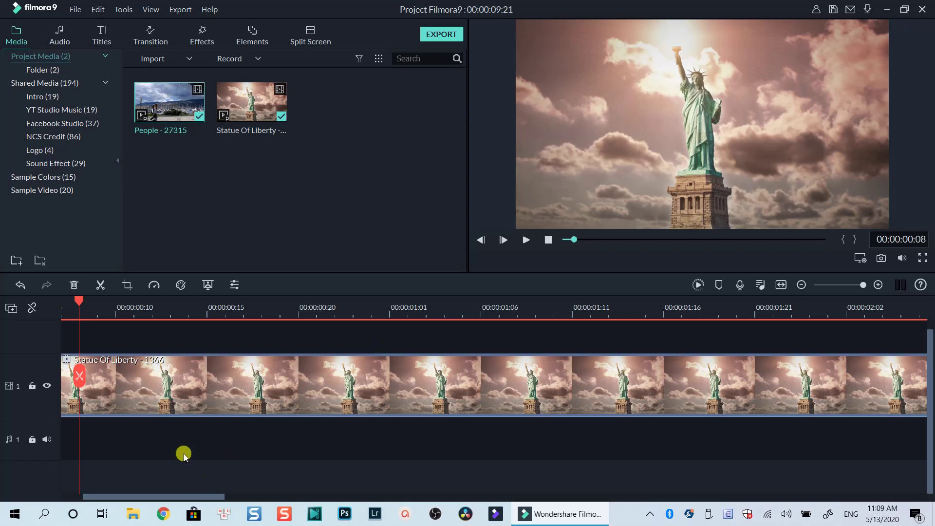
left_click_drag(90, 305, 142, 339)
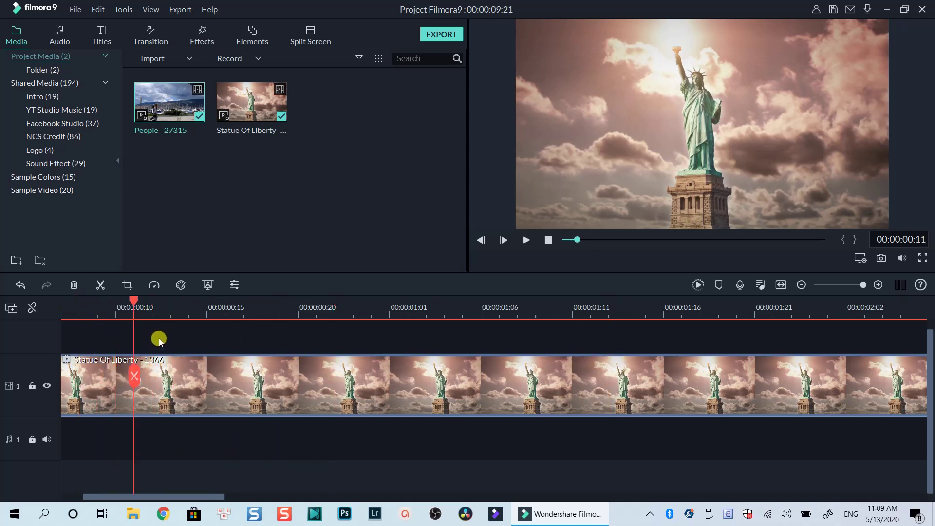
mouse_move(579, 240)
left_mouse_down()
mouse_move(633, 242)
mouse_move(562, 245)
mouse_move(730, 244)
mouse_move(565, 241)
left_mouse_up()
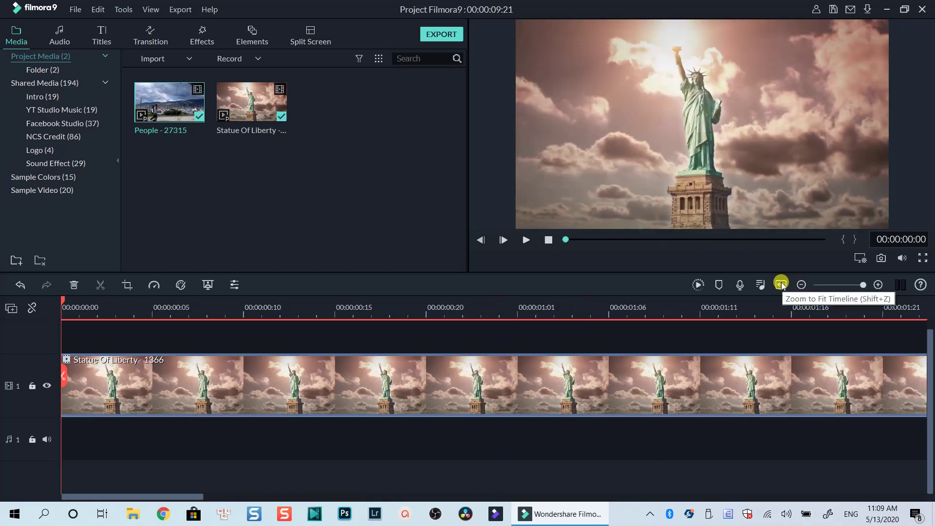
left_click(781, 285)
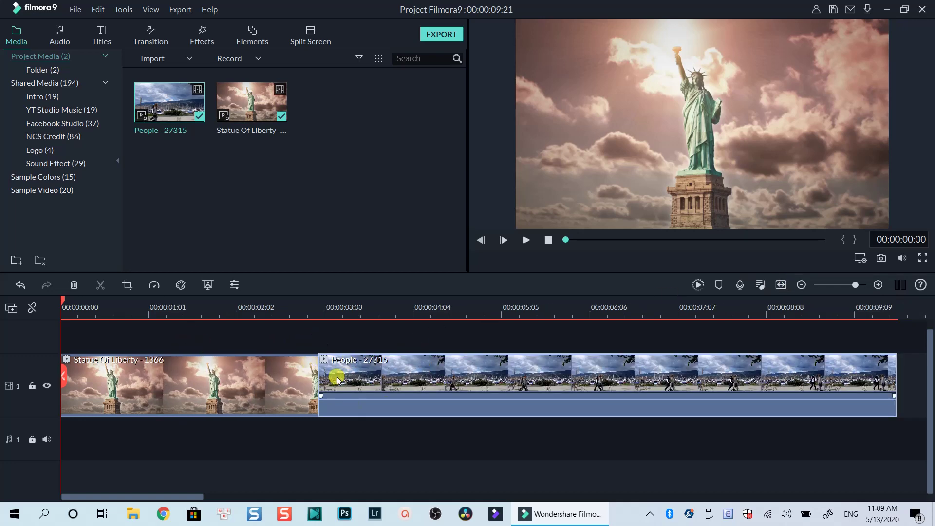
left_click(187, 373)
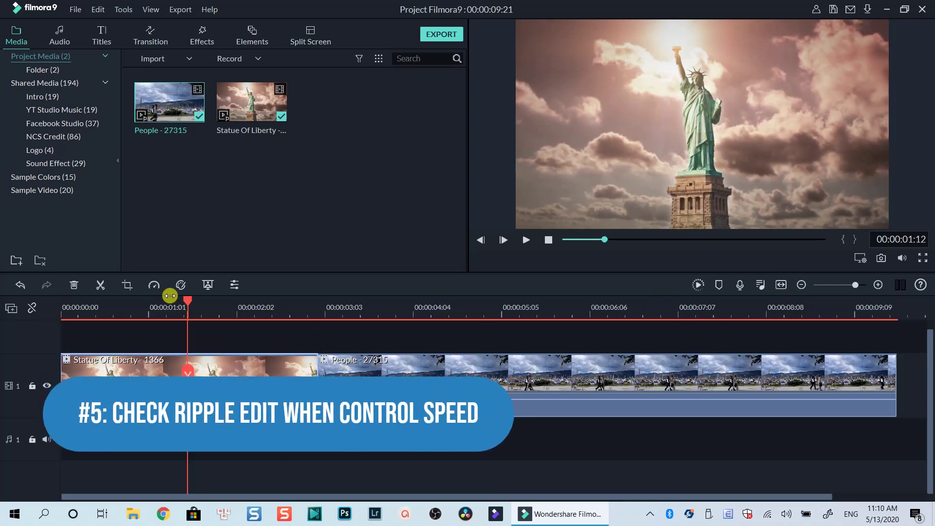
Set the Statue of Liberty clip's custom speed to 0.28.
left_click(154, 286)
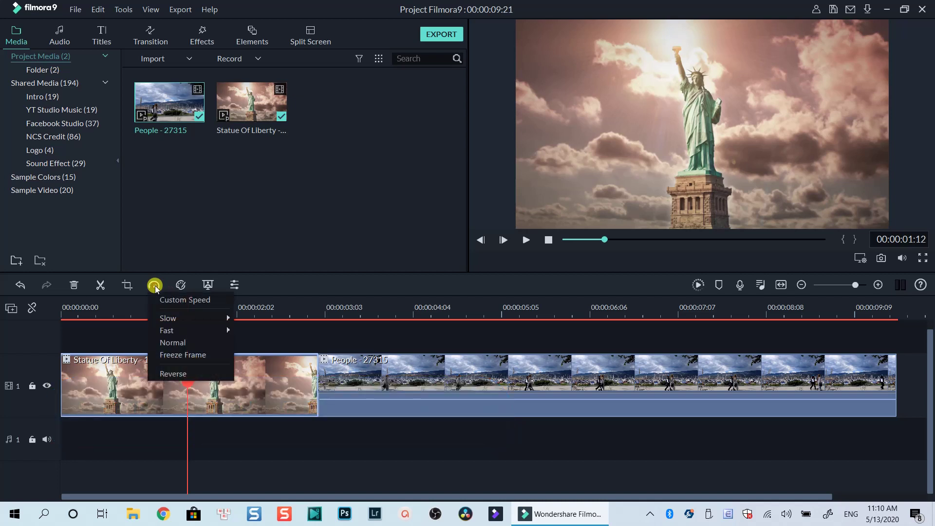
left_click(176, 300)
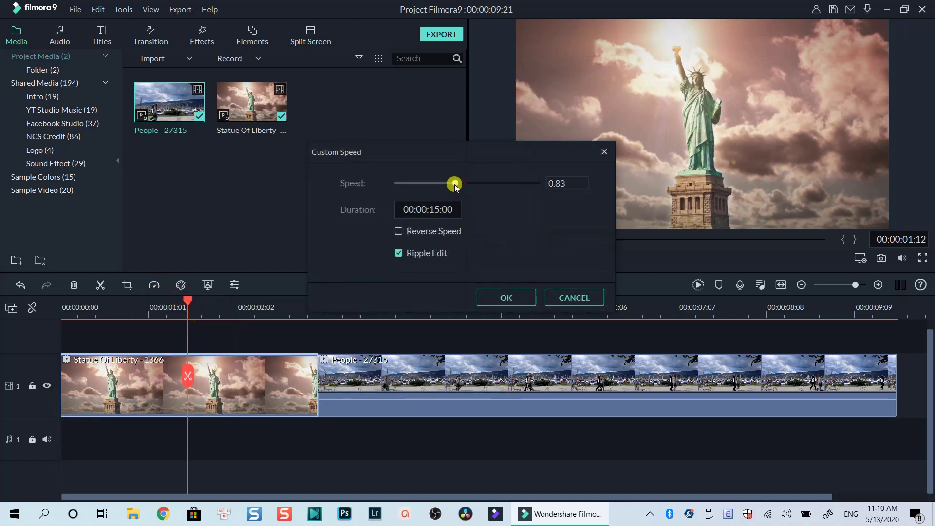
left_click_drag(414, 188, 416, 188)
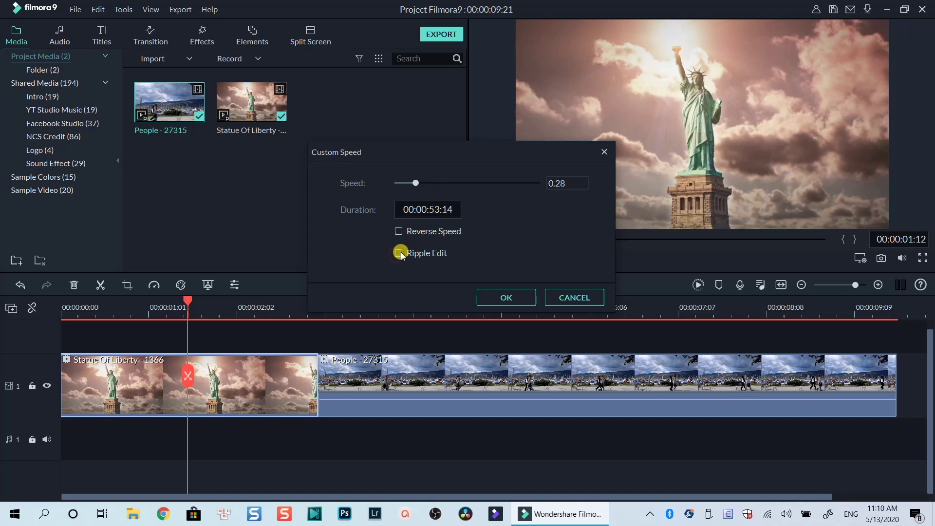
left_click(502, 297)
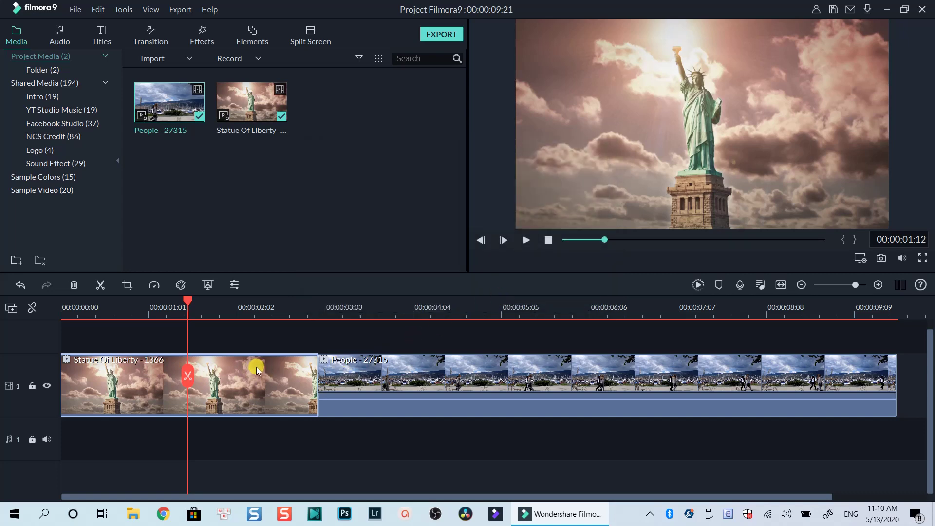
Change the clip's custom speed to 0.38 with ripple edit, pushing the People clip later.
left_click(154, 285)
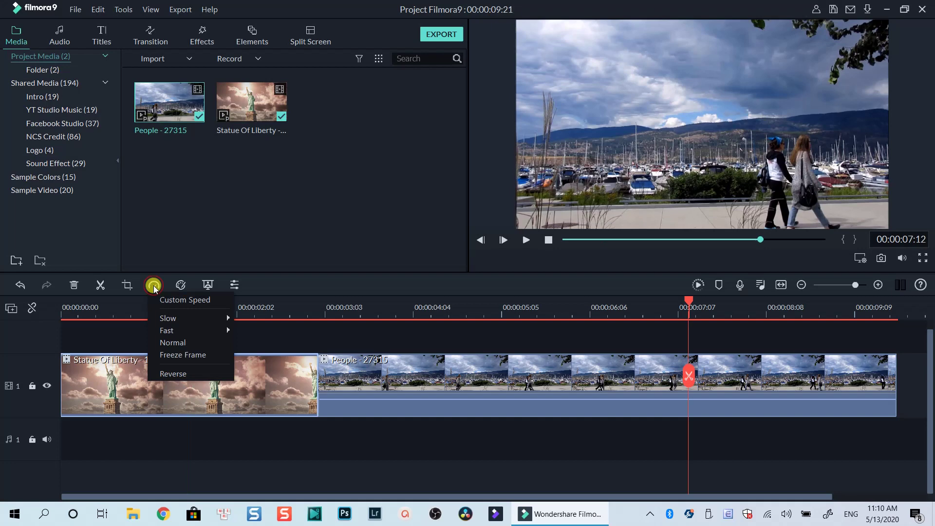
left_click(168, 300)
left_click_drag(493, 189, 423, 187)
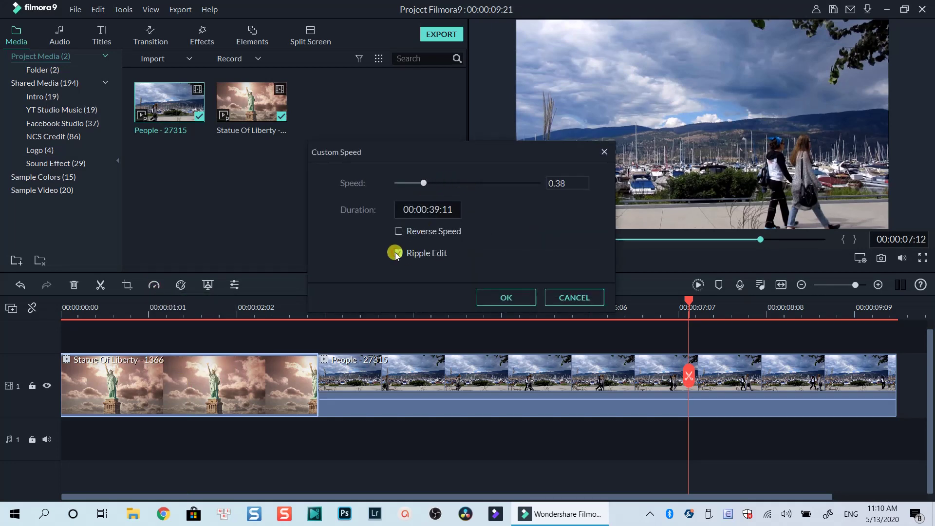
left_click(507, 297)
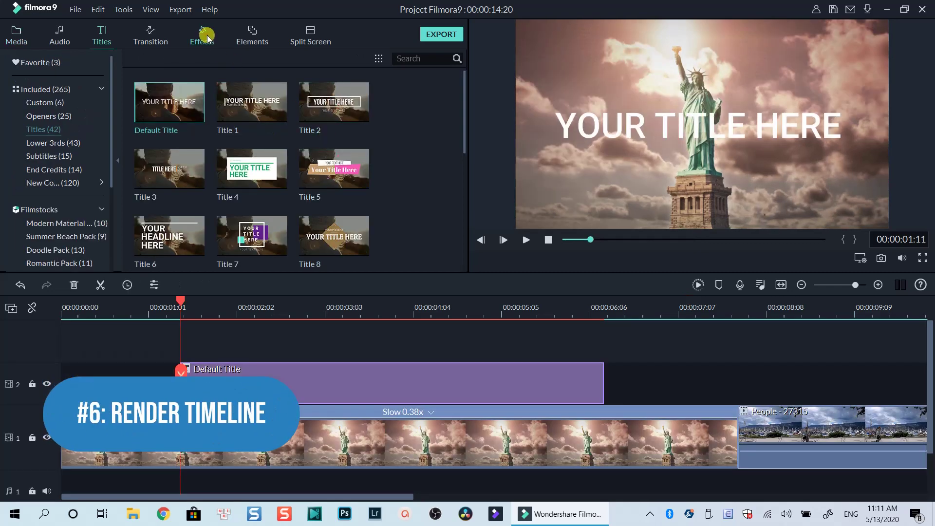
Add the Aegean effect on track 3 and Badge Element 5 on a new track 4.
left_click(202, 35)
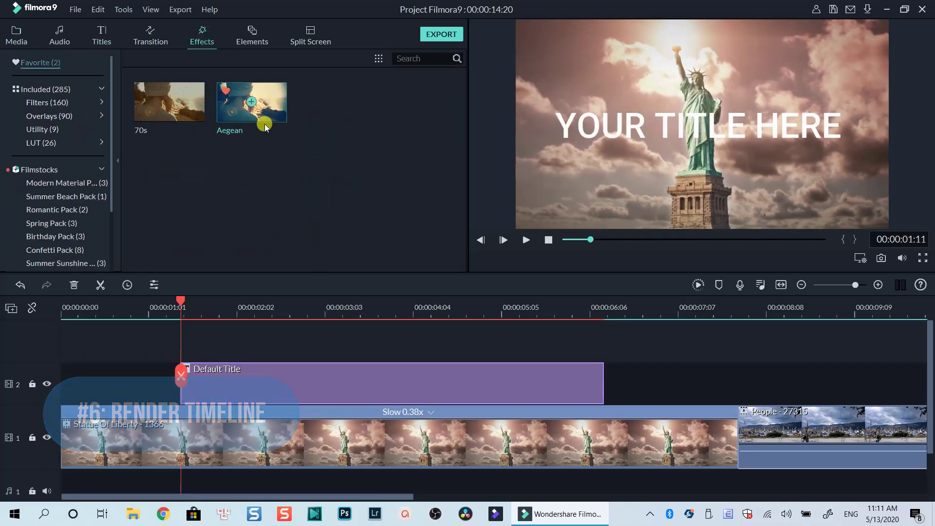
left_click_drag(264, 124, 283, 329)
left_click(252, 36)
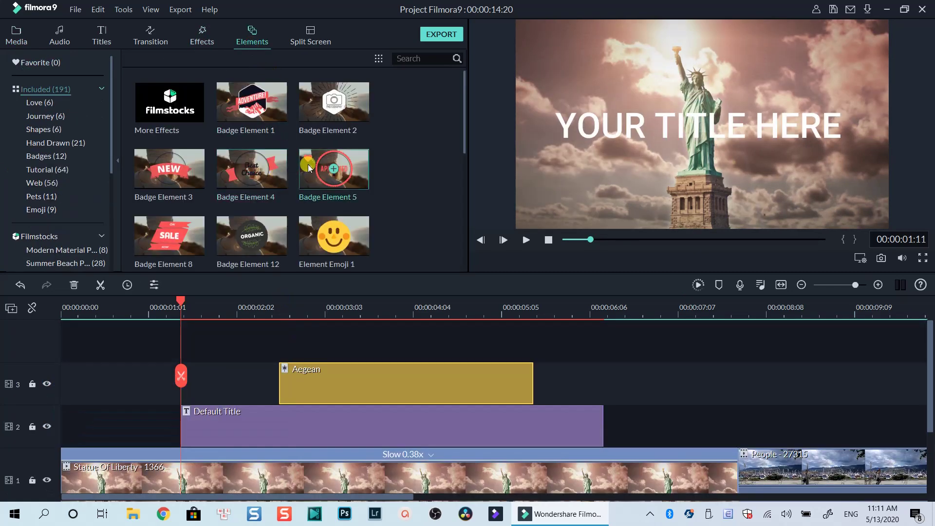
left_click_drag(308, 165, 420, 351)
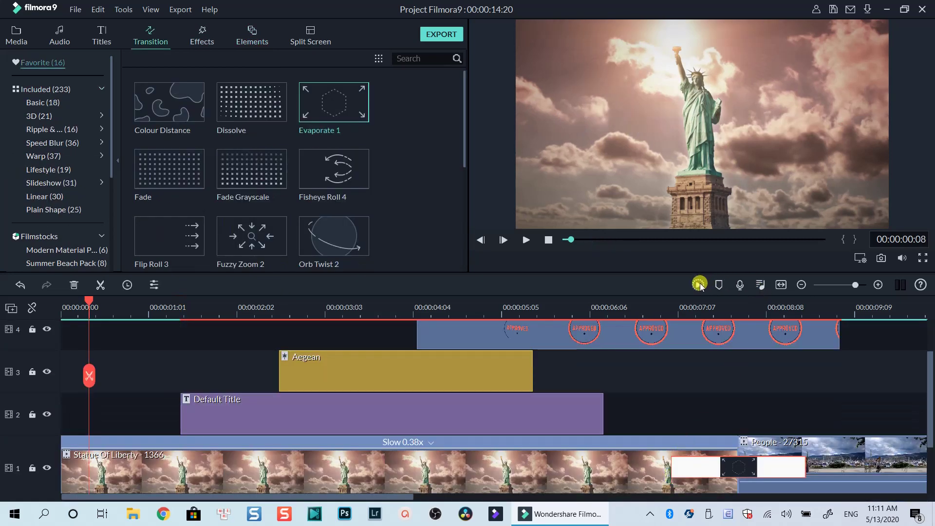
Render the timeline preview and play the project from the start.
left_click(699, 283)
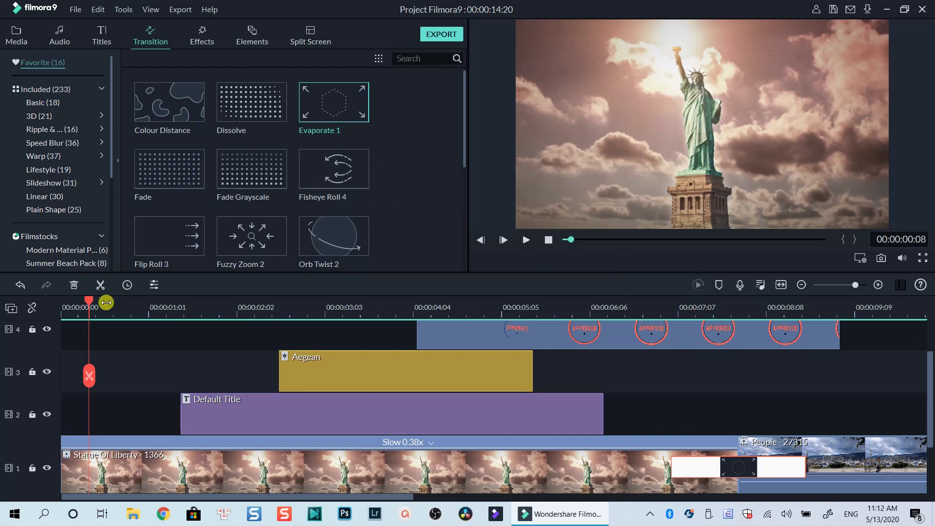
left_click_drag(573, 242, 554, 242)
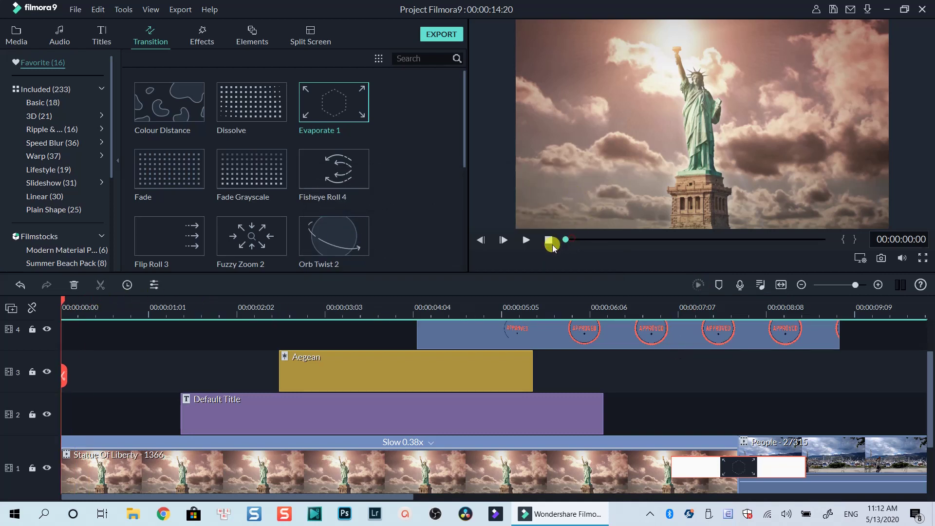
left_click(525, 240)
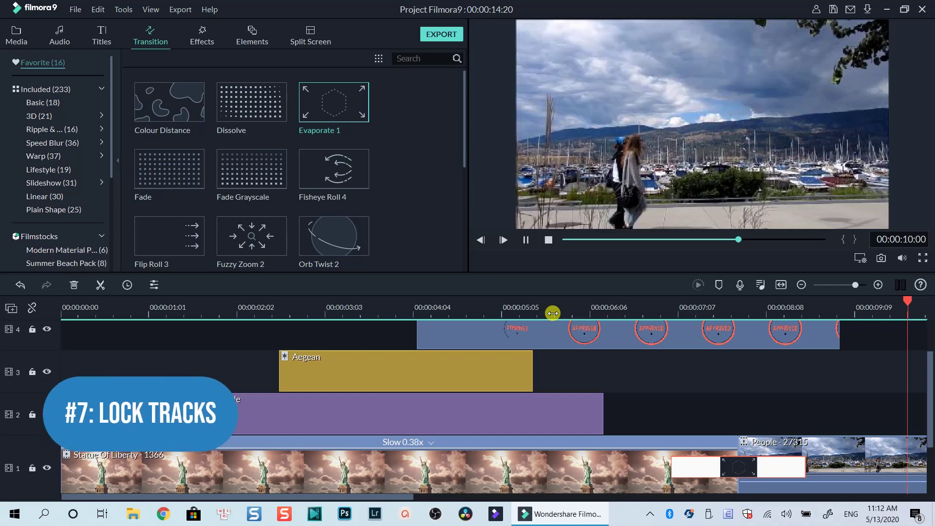
Pause playback and lock tracks 1, 3, 4 and audio track 1.
key("space")
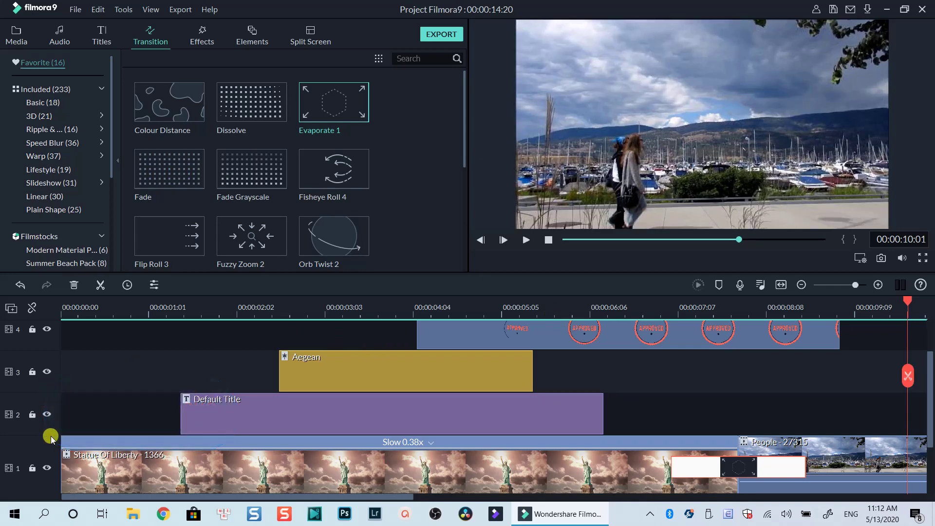
left_click(32, 469)
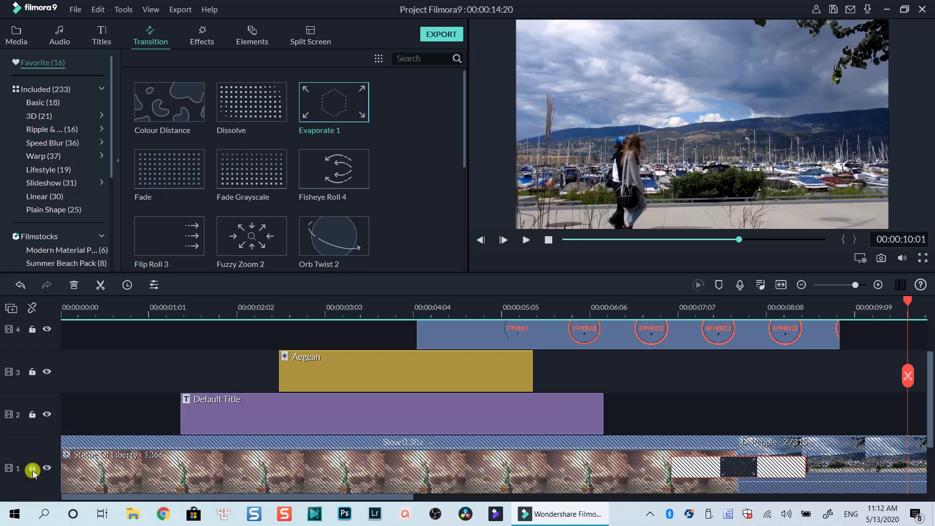
left_click(31, 372)
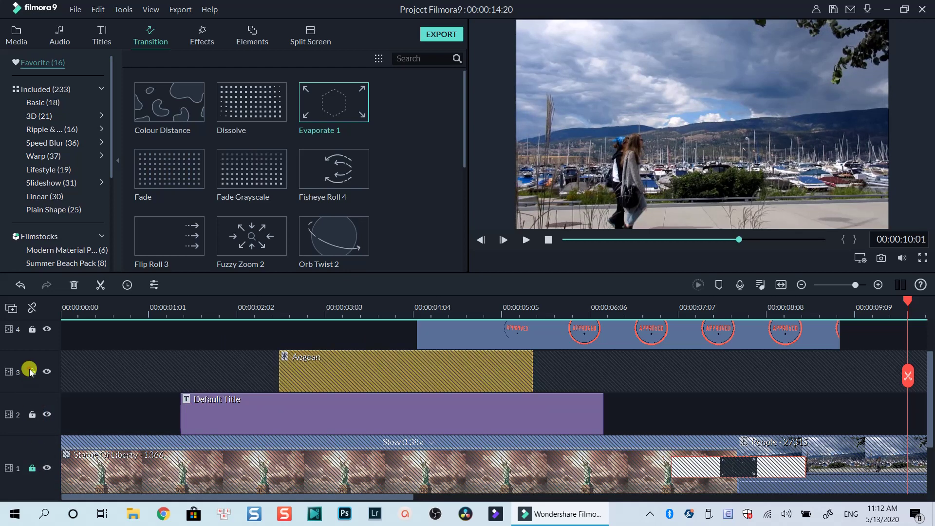
left_click(32, 329)
scroll(80, 419, "down", 1)
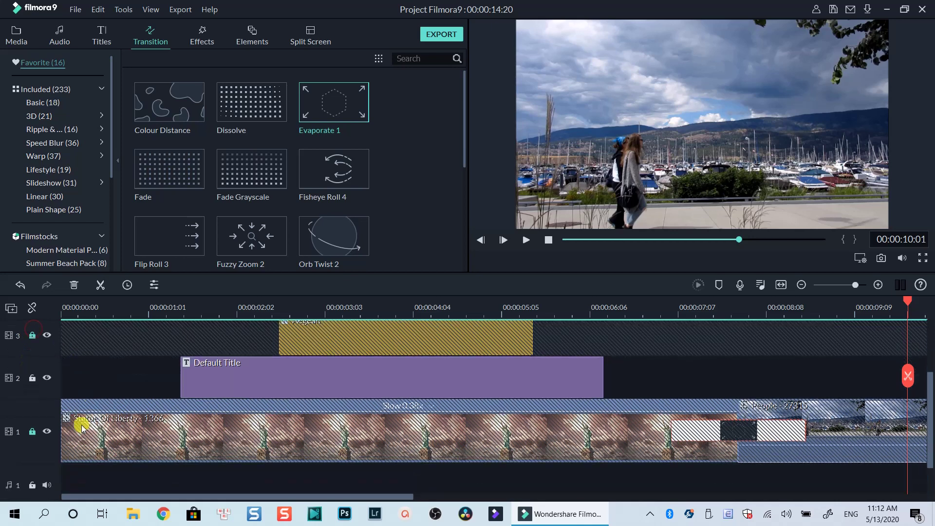
left_click(32, 485)
Copy the Default Title and paste it on track 2 at 00:00:07:01.
left_click(301, 380)
right_click(301, 380)
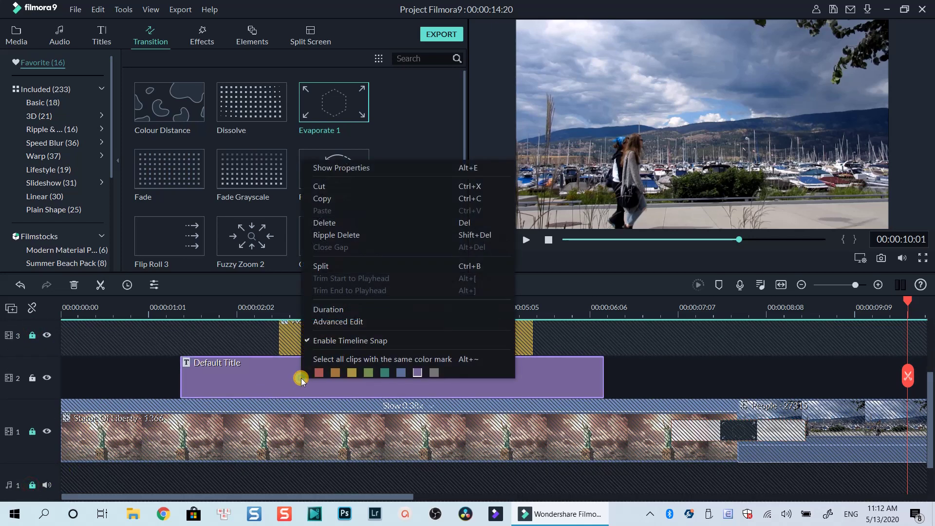
left_click(325, 203)
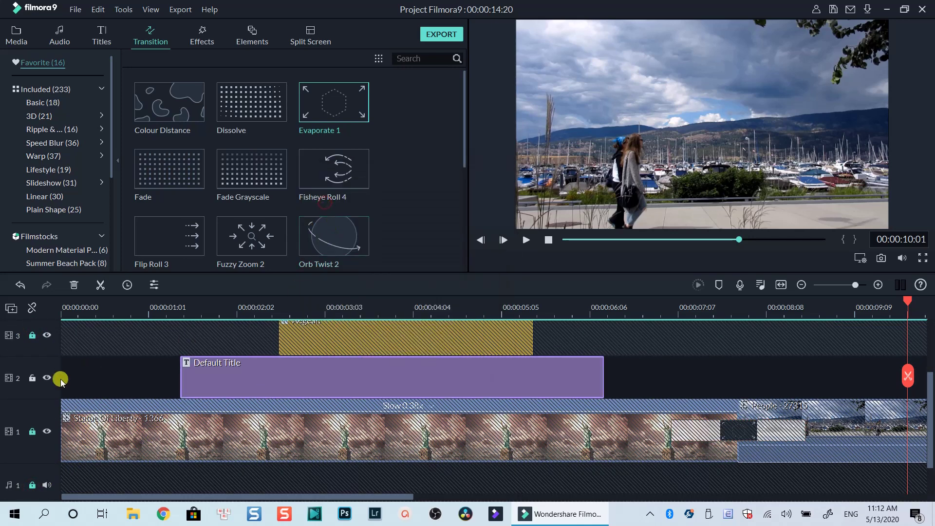
left_click(42, 391)
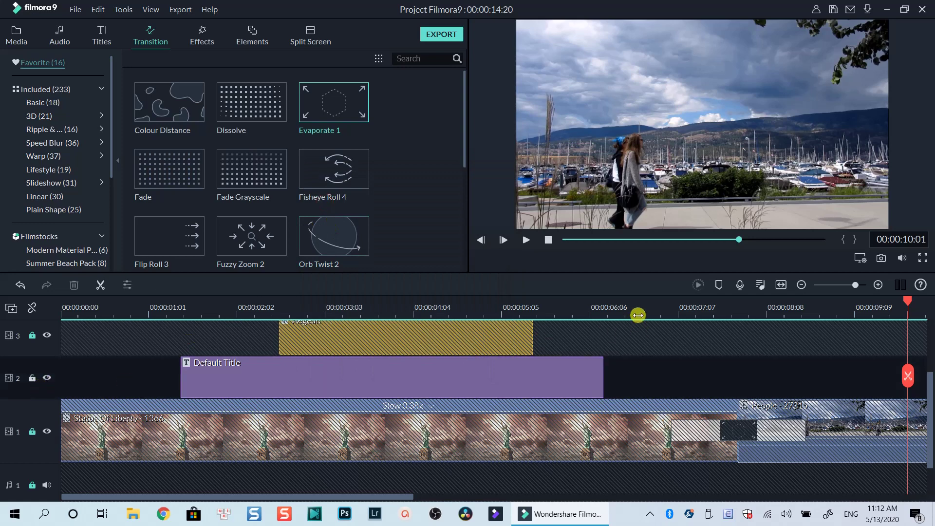
left_click(656, 312)
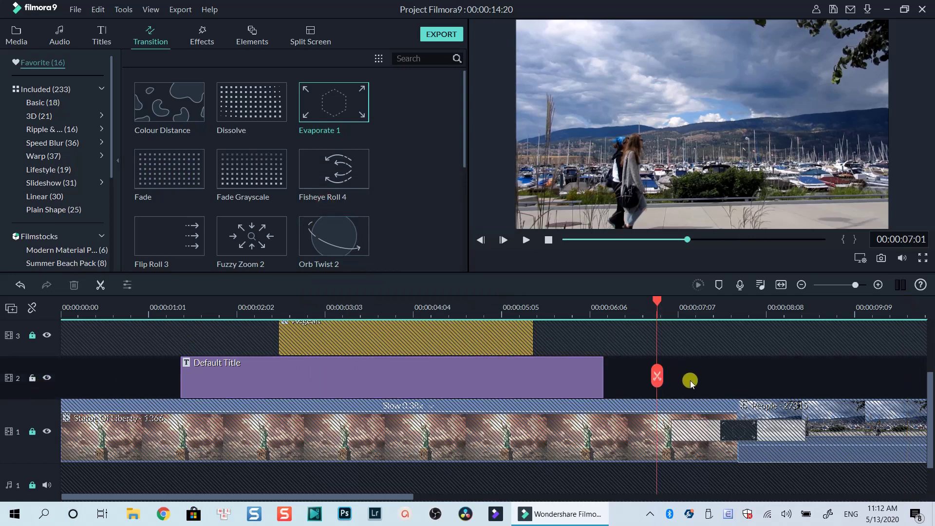
key("ctrl+v")
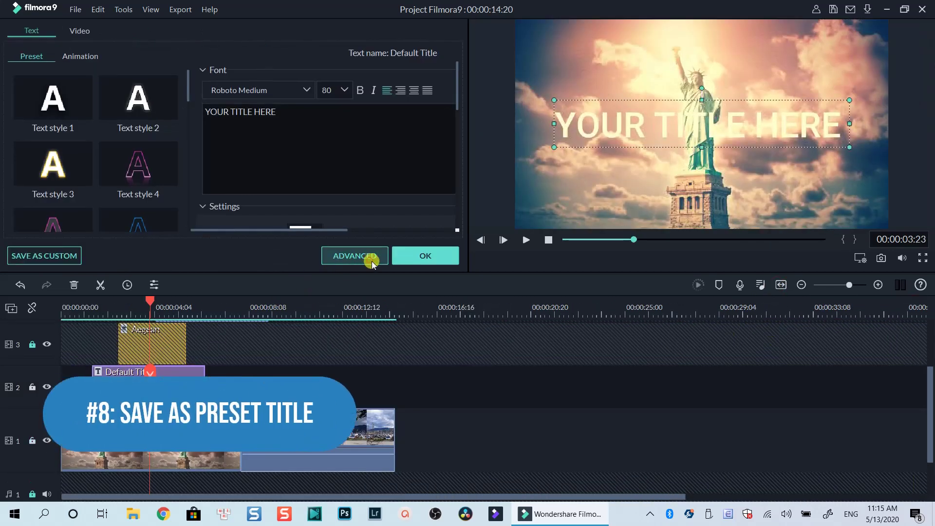
In Advanced Text Edit, apply Text style 2 to the title and give it a blue border.
left_click(354, 255)
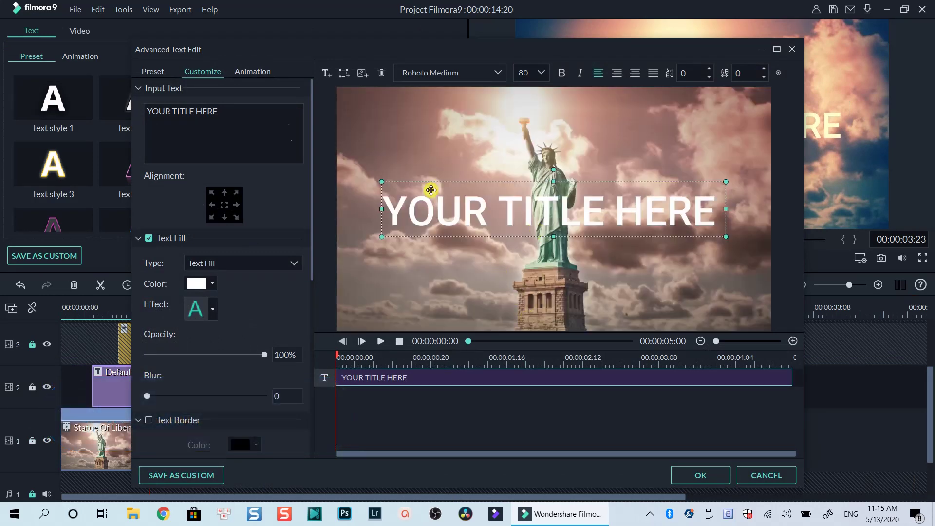
left_click_drag(230, 115, 99, 113)
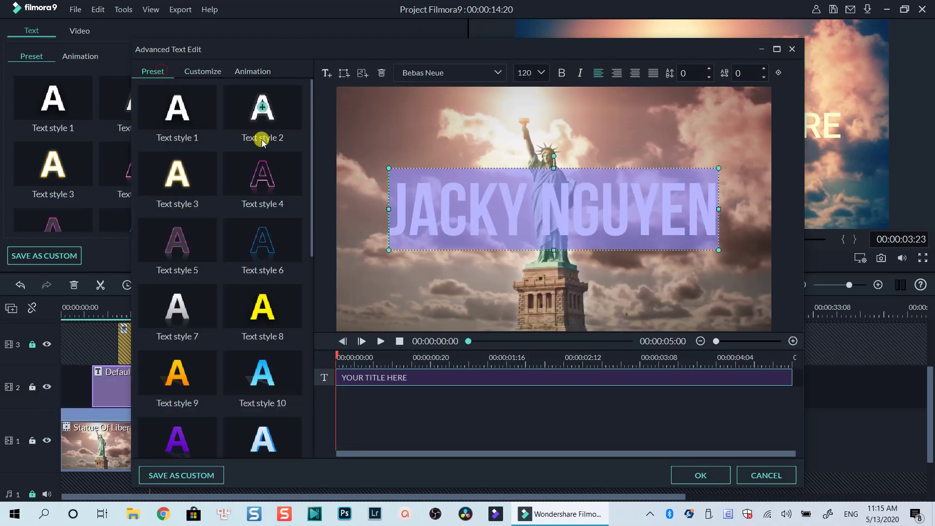
left_click(261, 136)
left_click(203, 71)
scroll(256, 244, "down", 5)
left_click(256, 242)
left_click(230, 269)
scroll(156, 394, "up", 5)
scroll(176, 386, "down", 1)
scroll(176, 386, "down", 5)
left_click_drag(148, 443, 181, 443)
Add a shadow to the title with the distance raised from 6 to 7.
left_click(256, 319)
left_click(257, 293)
left_click(271, 314)
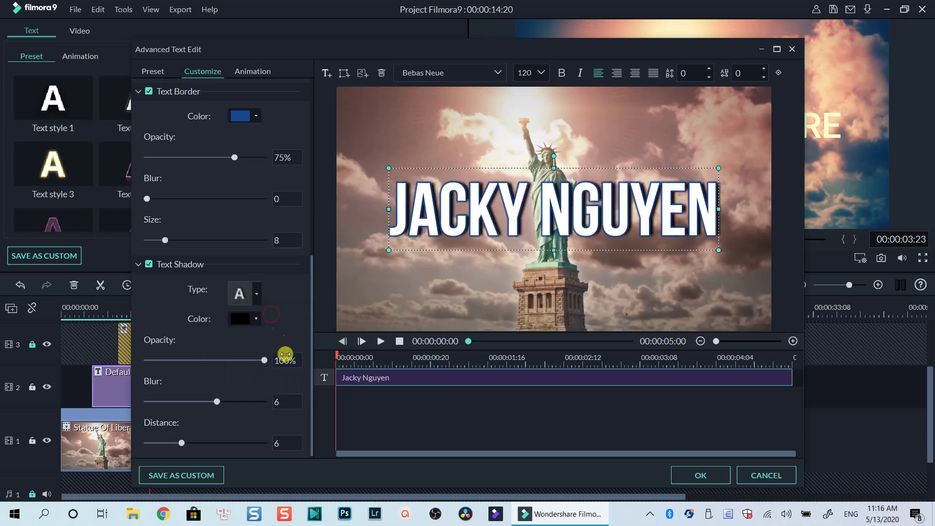
left_click_drag(188, 437, 185, 442)
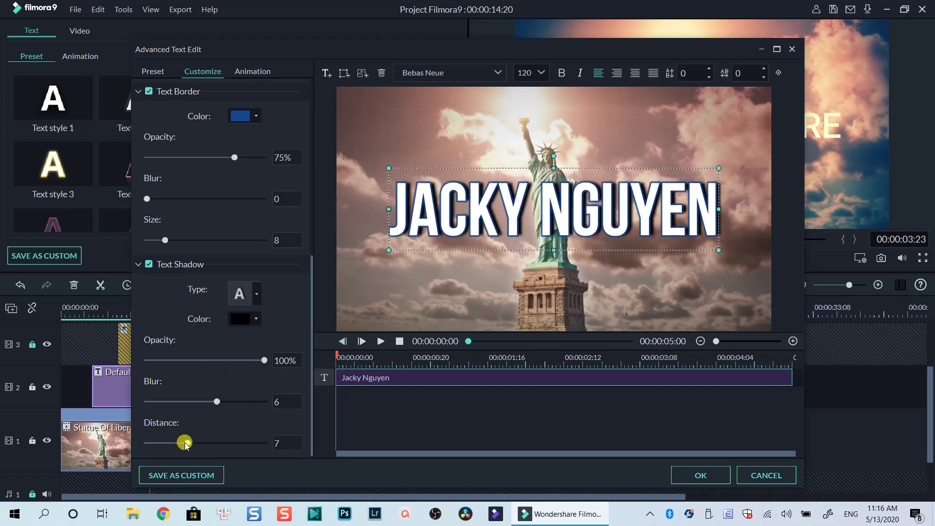
left_click(544, 409)
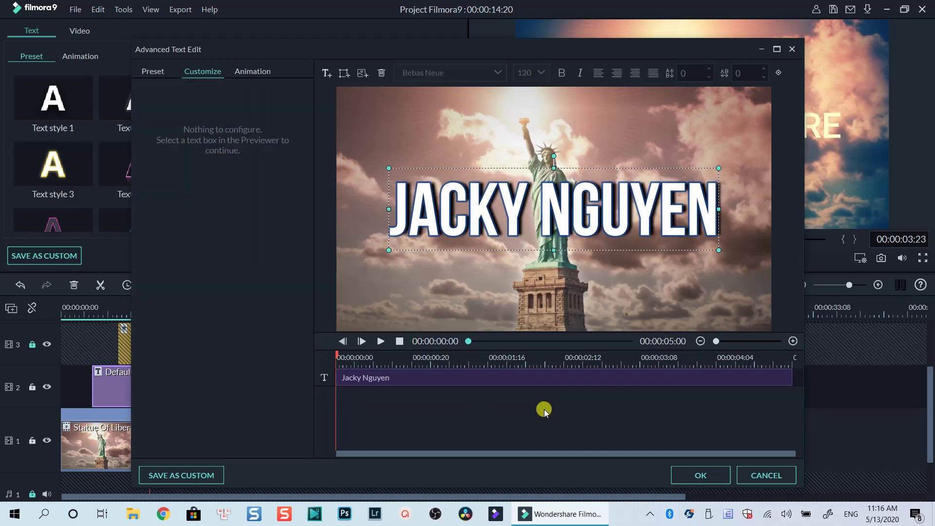
Save the styled title as a custom preset named JKN and apply the changes.
left_click(175, 475)
left_click_drag(404, 271, 334, 269)
type("JKN Style1")
left_click(475, 297)
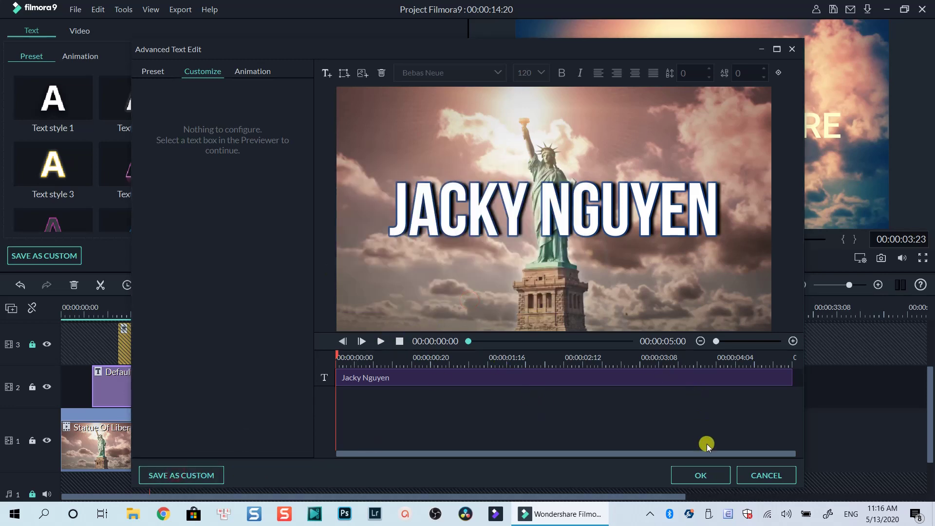
left_click(698, 475)
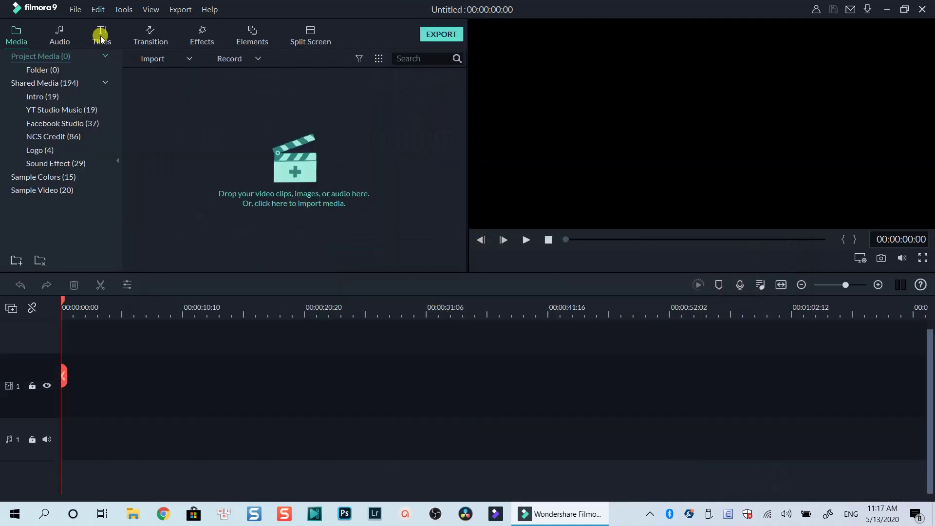
Add the saved custom title from Titles > Custom to video track 1.
left_click(101, 37)
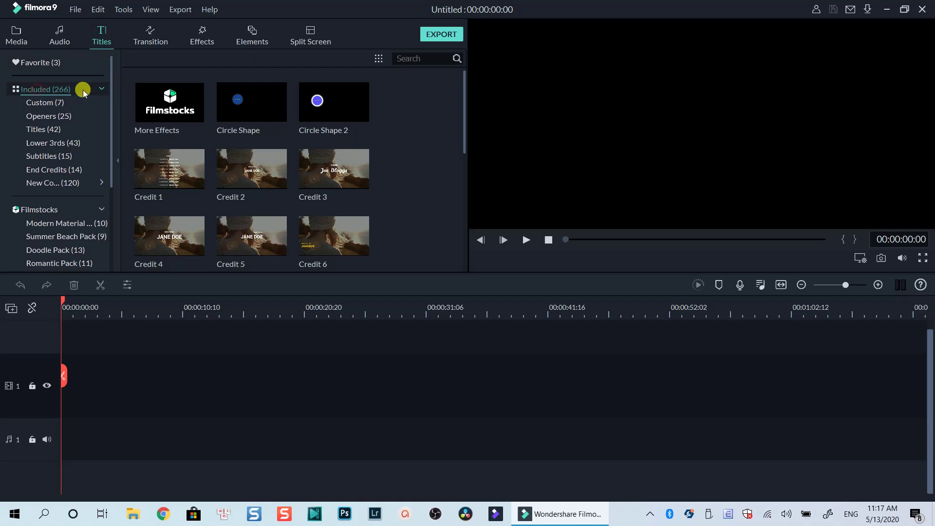
left_click(88, 103)
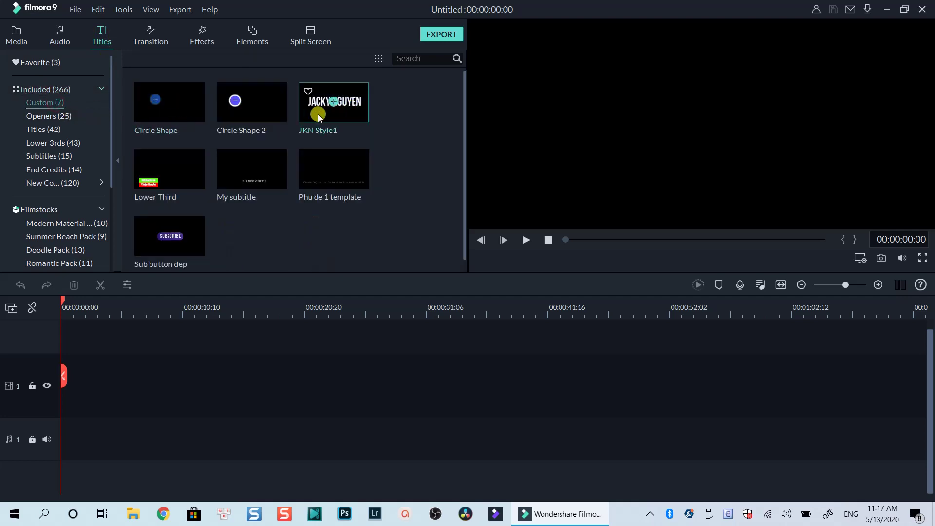
left_click_drag(314, 116, 112, 384)
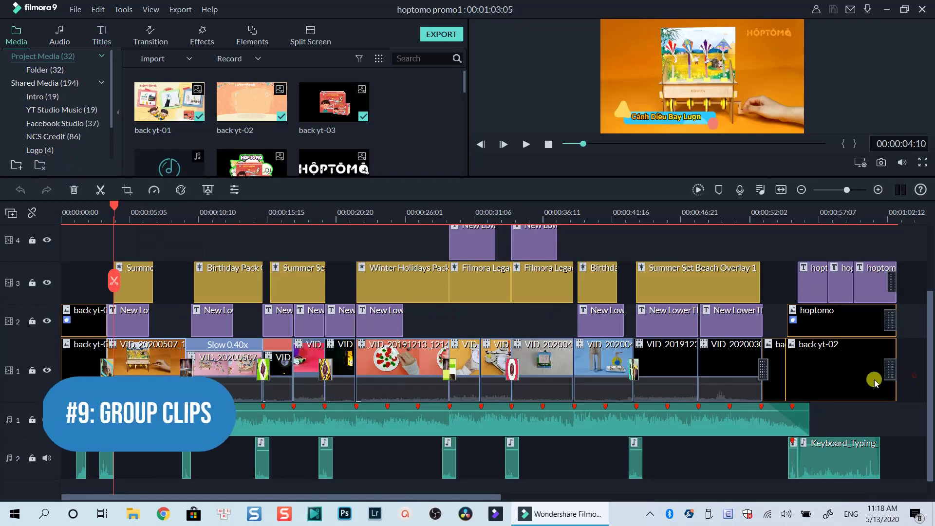
Select the track 1 promo clips with both audio tracks, group them, and drag the group to test it.
left_click_drag(874, 382, 507, 387)
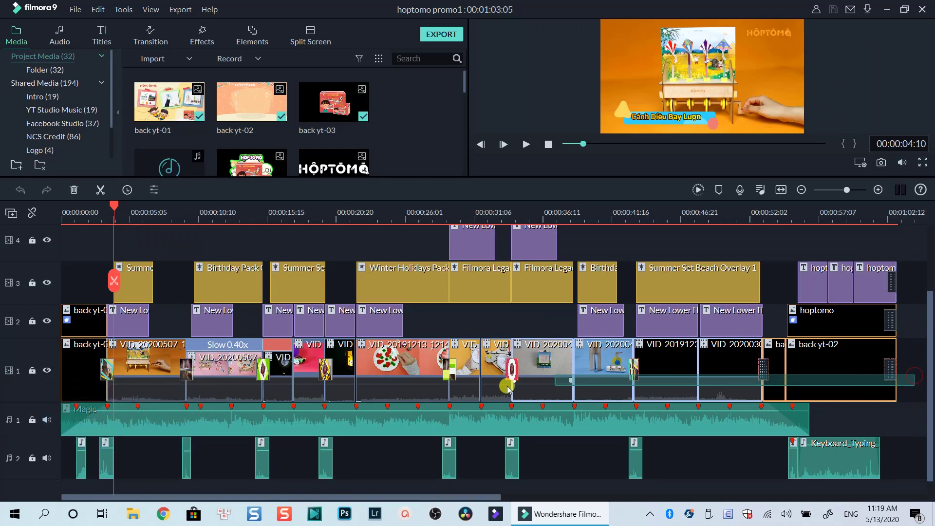
left_click_drag(507, 387, 78, 476)
scroll(156, 448, "down", 1)
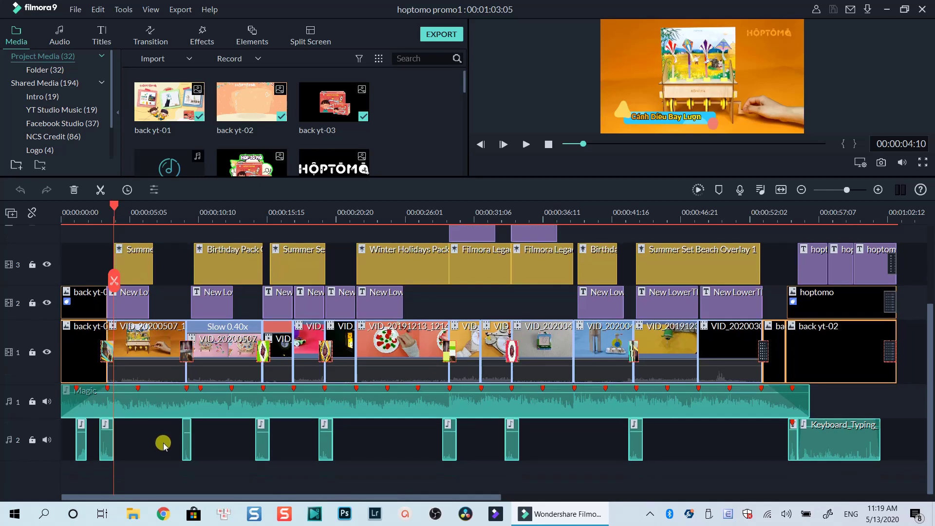
right_click(130, 353)
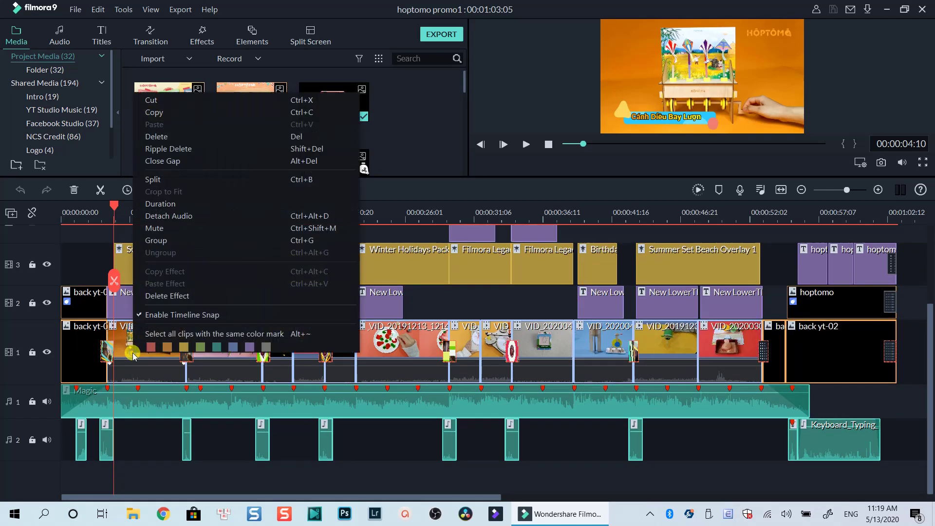
left_click(157, 240)
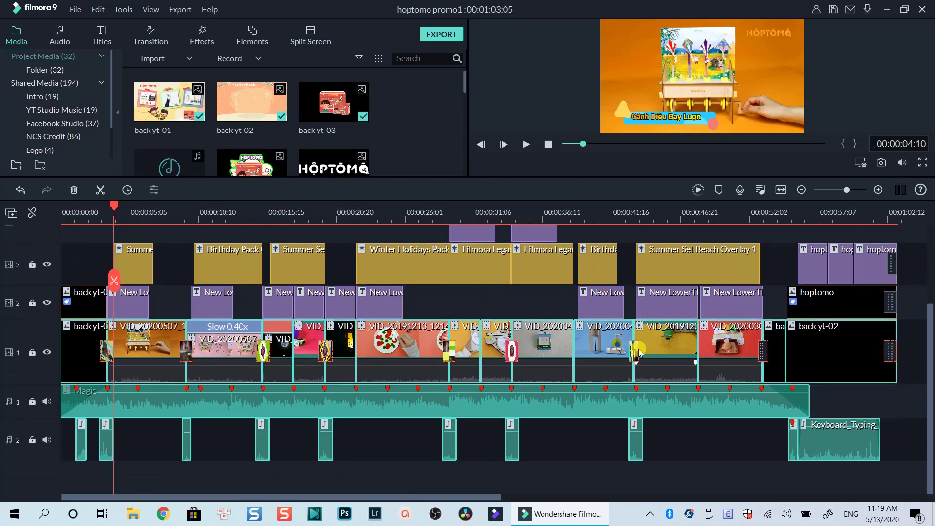
left_click_drag(387, 355, 381, 396)
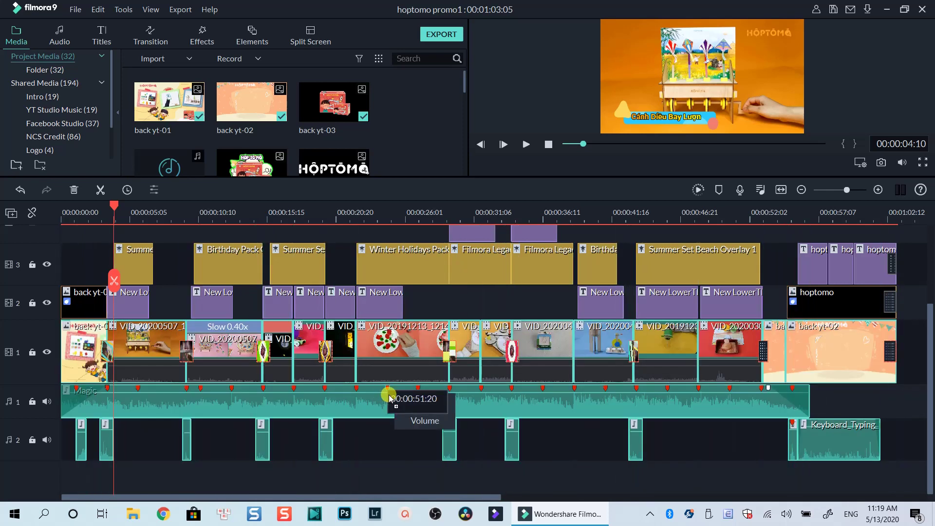
scroll(482, 438, "up", 2)
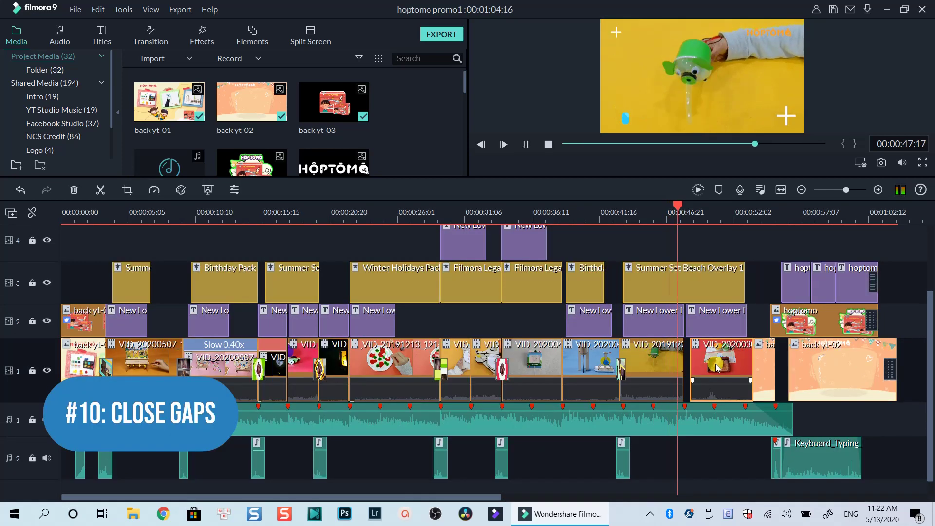
Close the gap before the back yt-02 clip on video track 1, bringing the project to 00:01:03:05.
key("space")
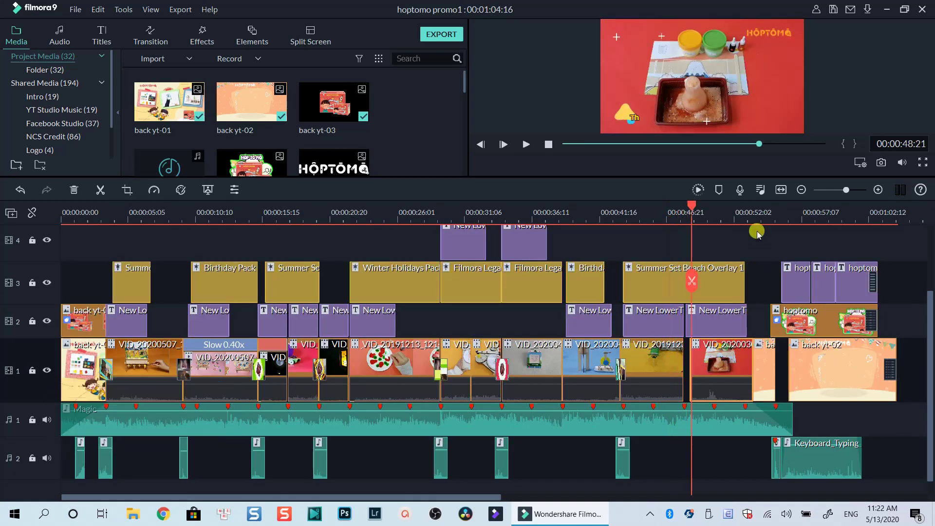
left_click_drag(731, 220, 828, 225)
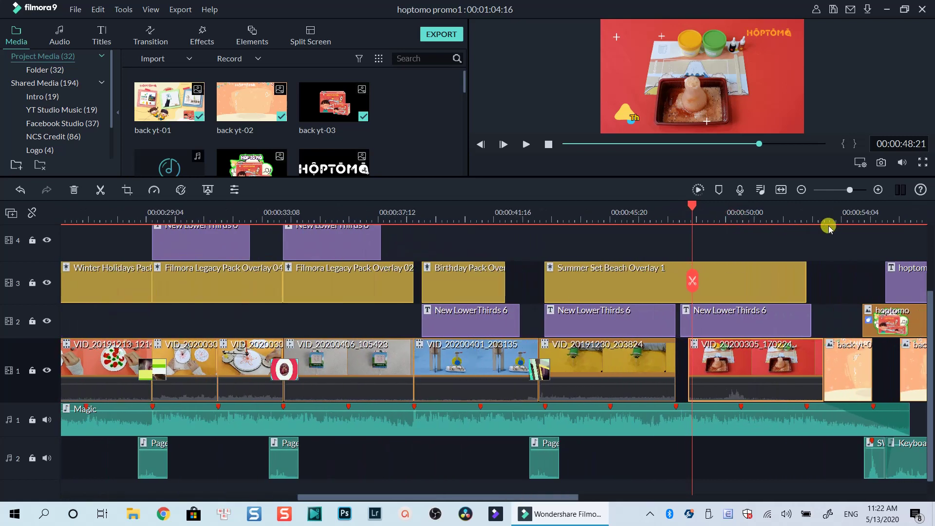
left_click_drag(690, 217, 676, 217)
key("shift+z")
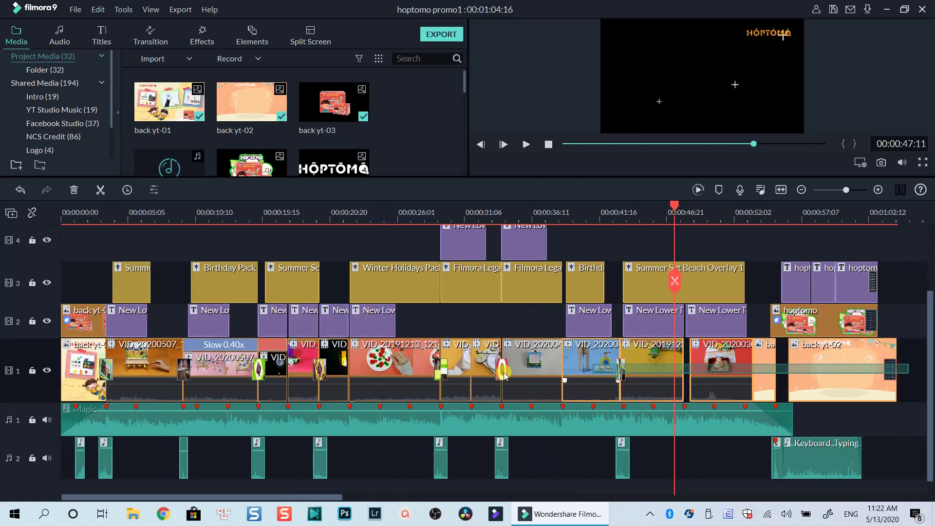
left_click_drag(503, 375, 88, 376)
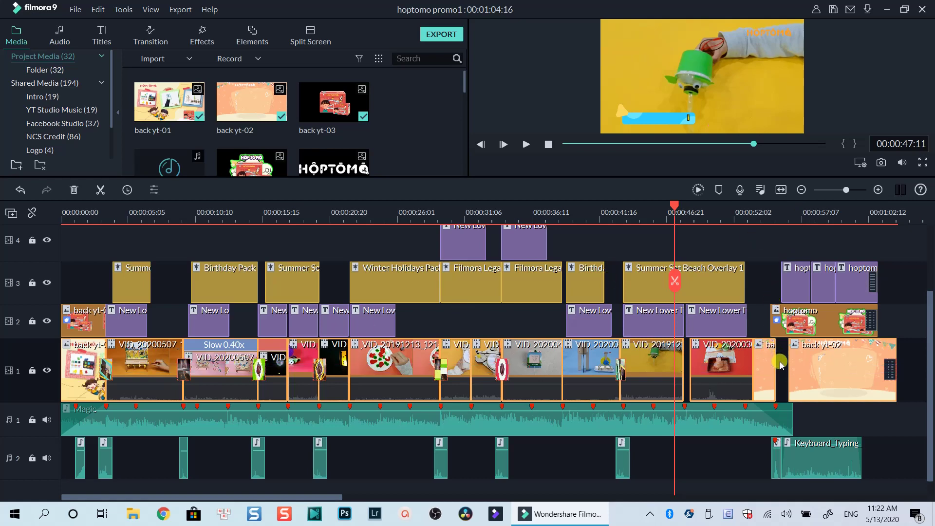
right_click(780, 365)
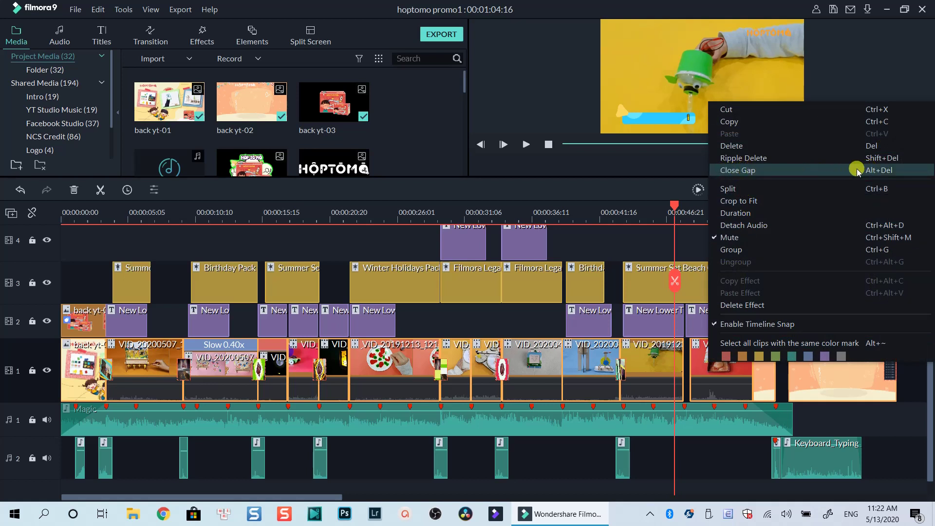
left_click(799, 170)
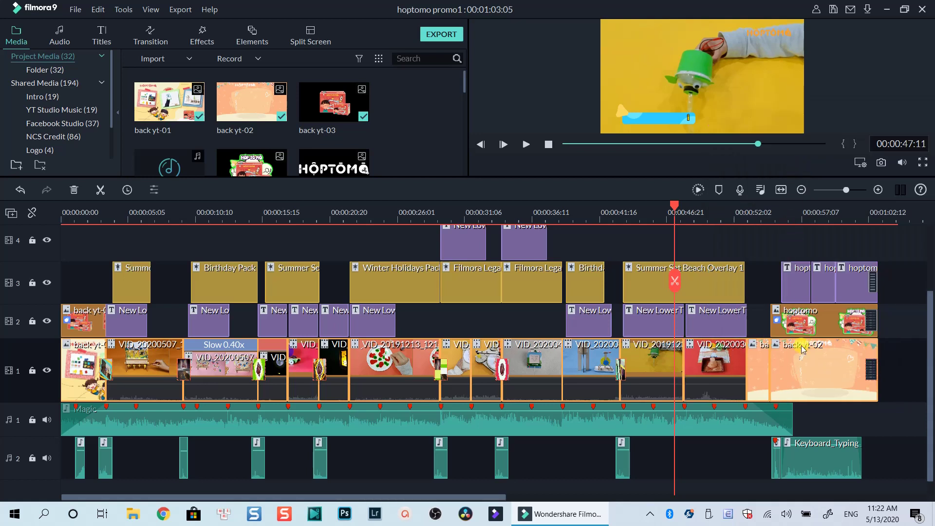